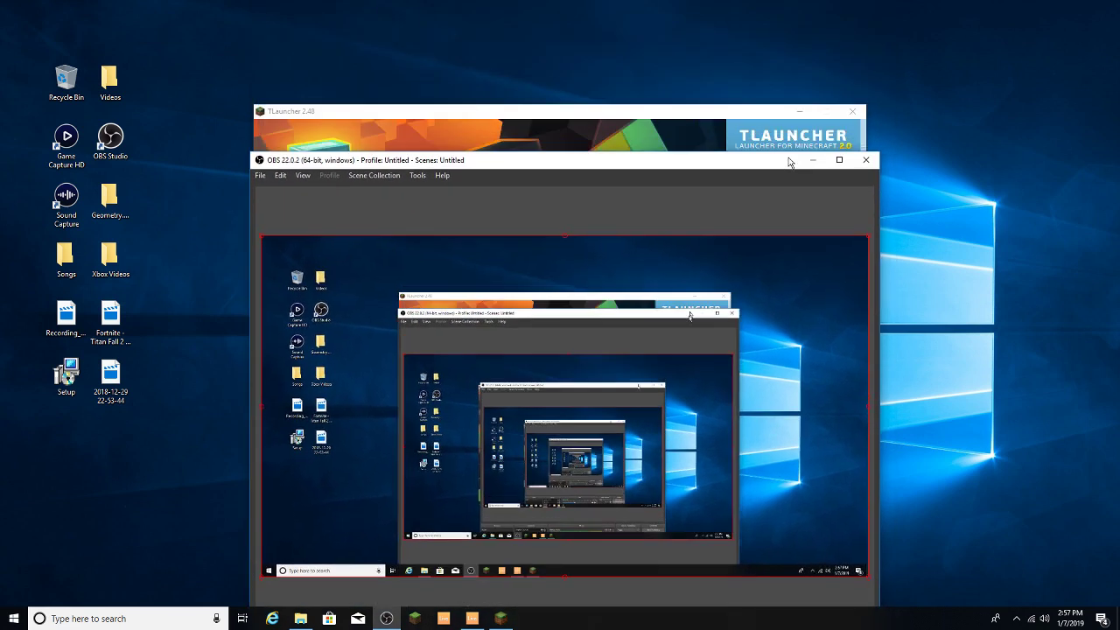
# - Switch to Internet Explorer, search for minecraftmods.com and open the Minecraft Mods site from the results
pyautogui.click(813, 149)
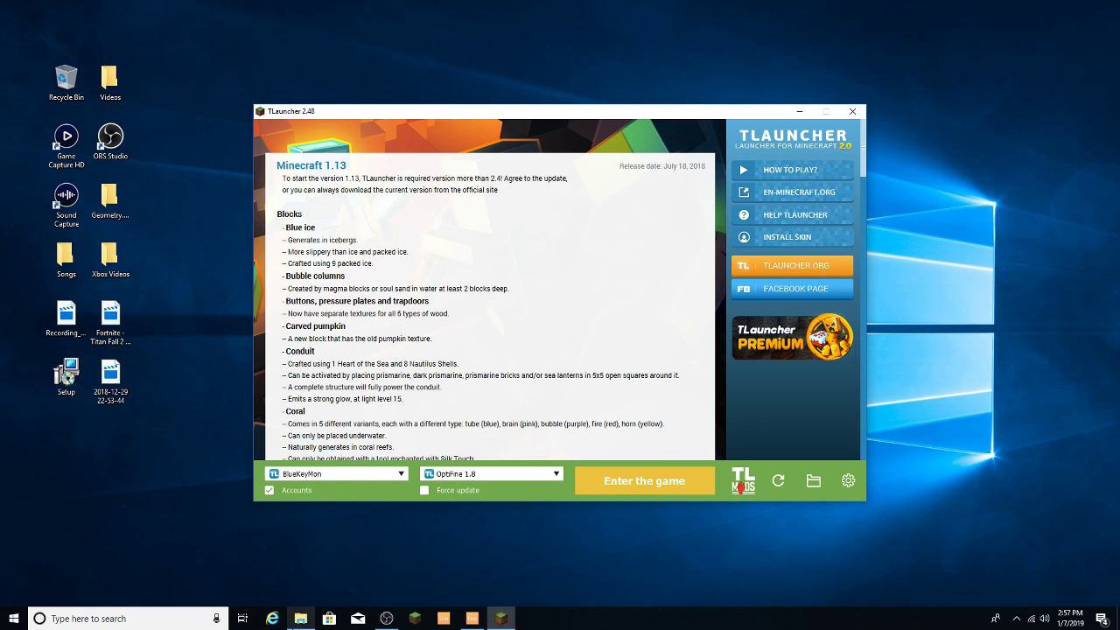
pyautogui.click(272, 618)
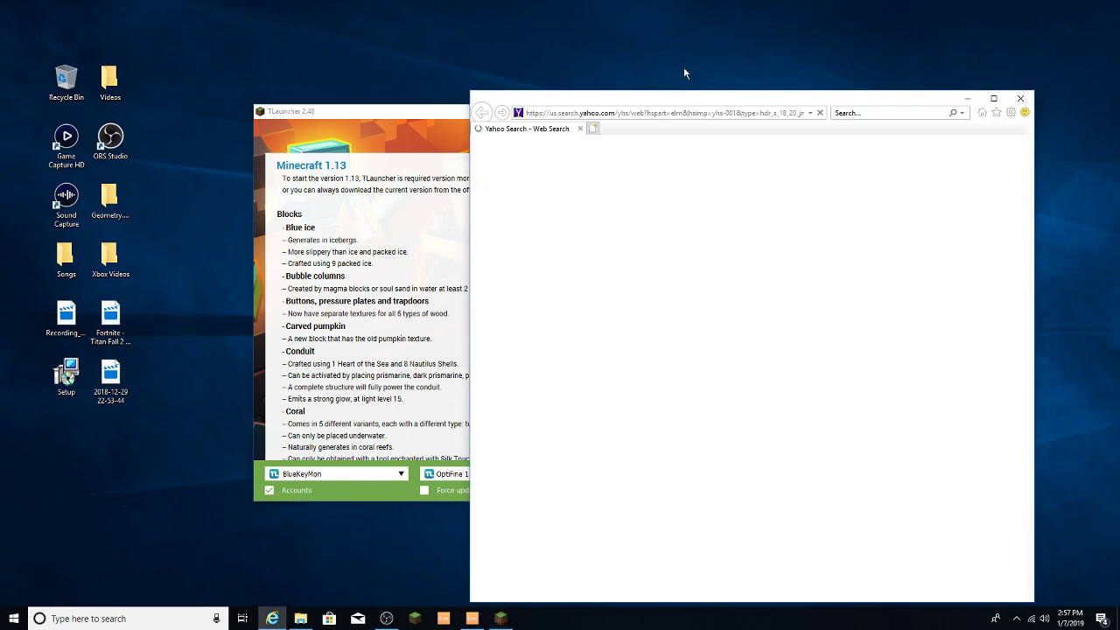
pyautogui.click(656, 112)
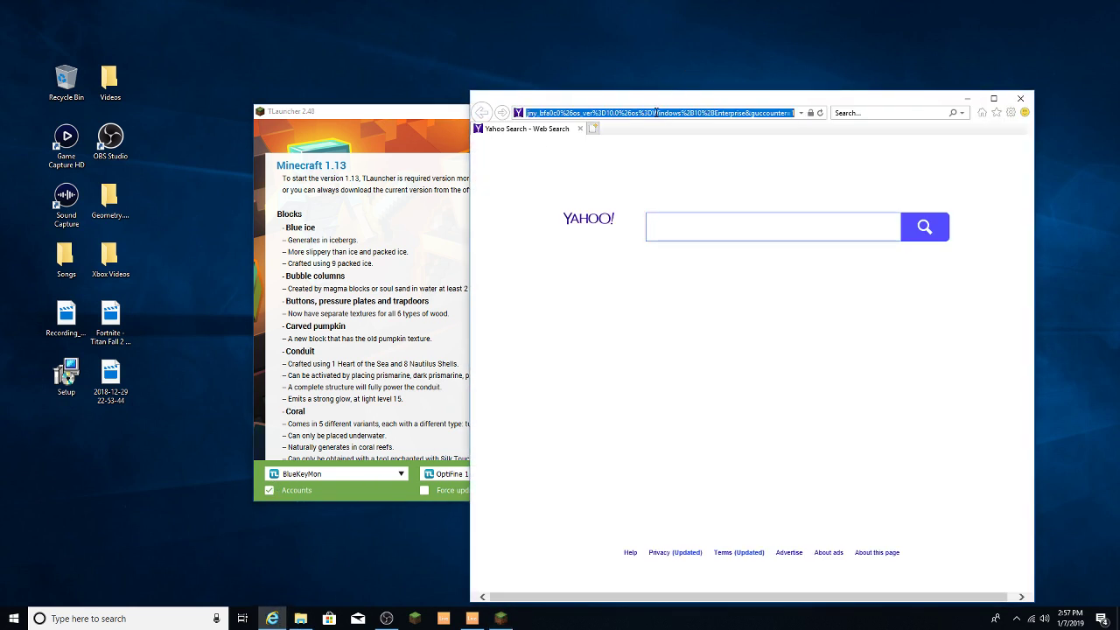
pyautogui.press('BackSpace')
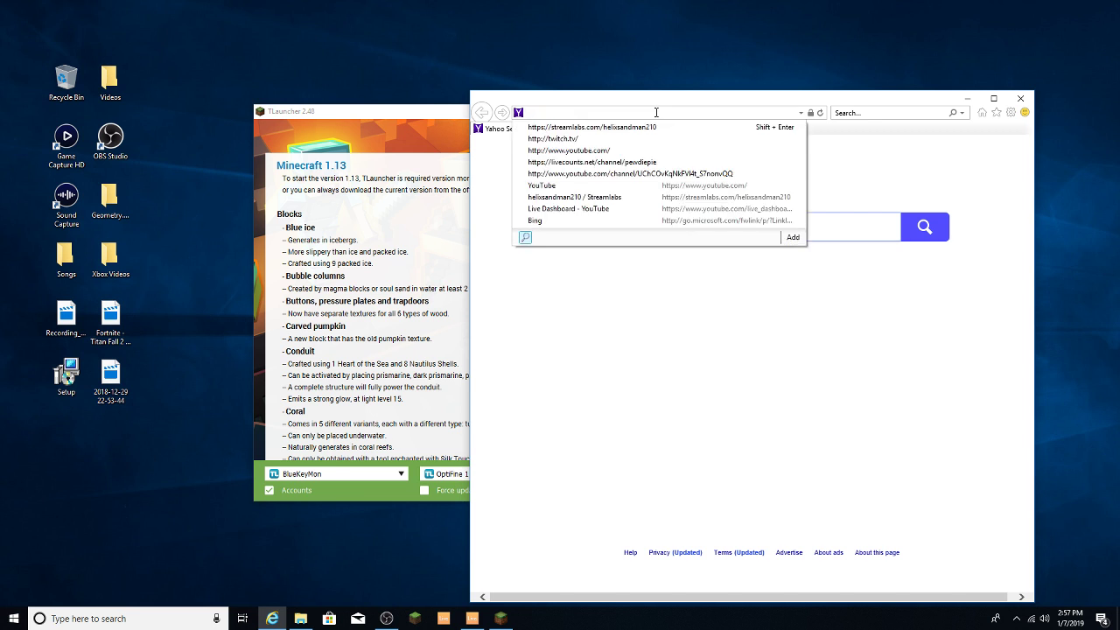
pyautogui.write('minecra')
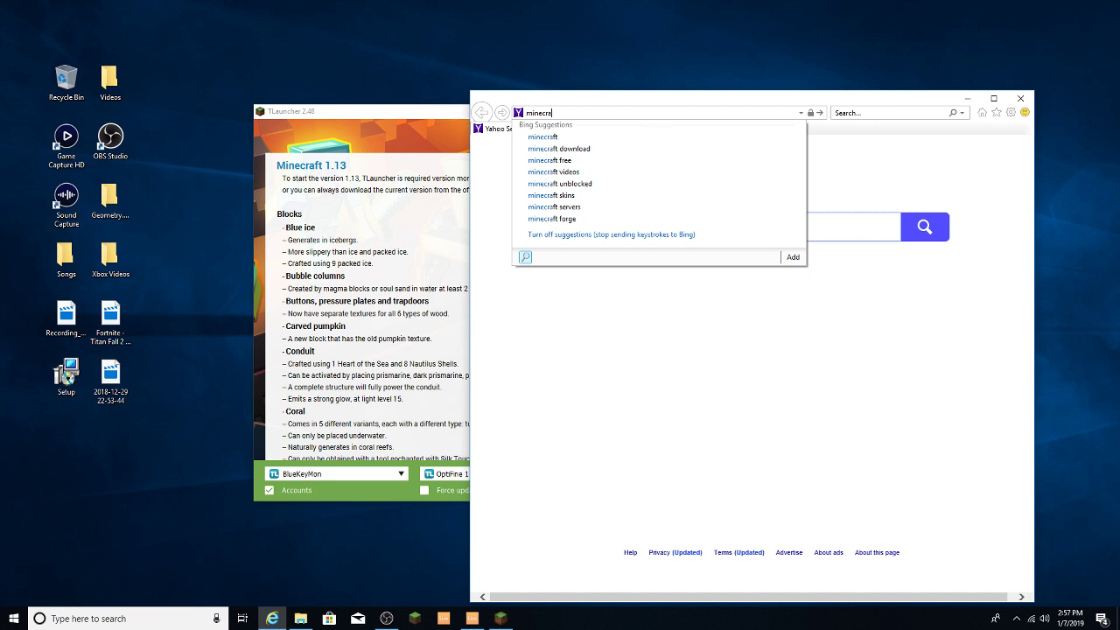
pyautogui.write('ftmod')
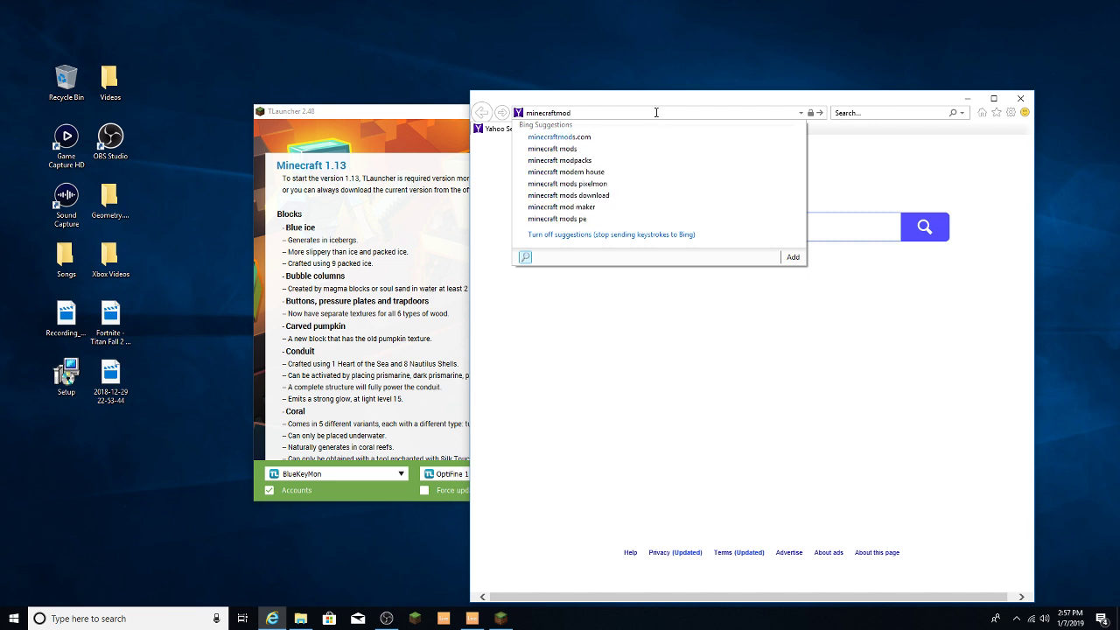
pyautogui.write('s')
pyautogui.press('Down')
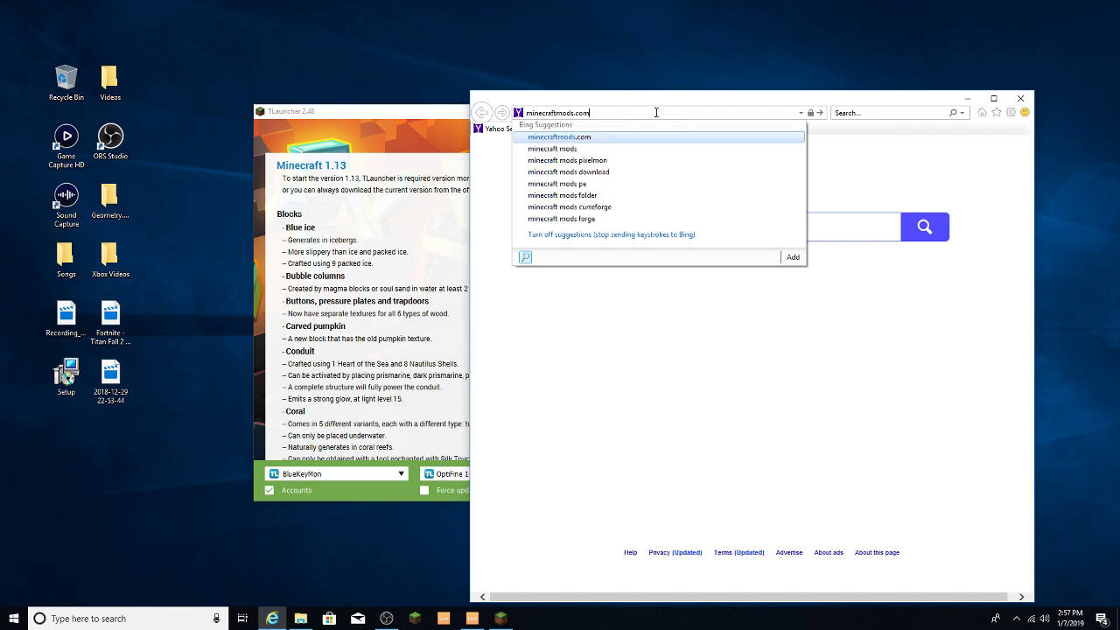
pyautogui.press('Return')
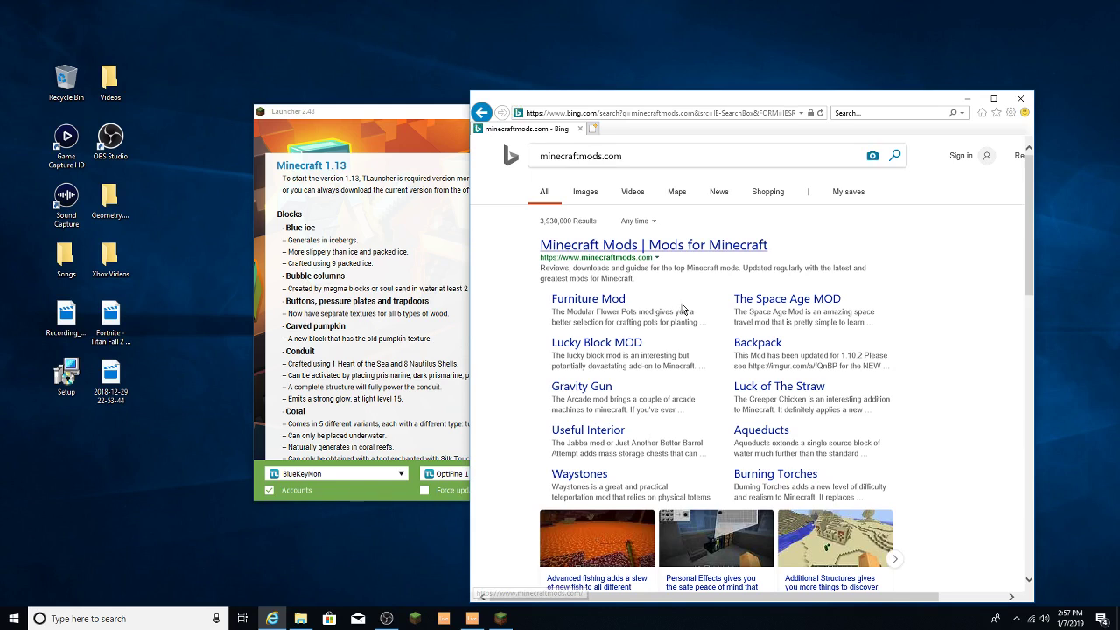
pyautogui.click(678, 247)
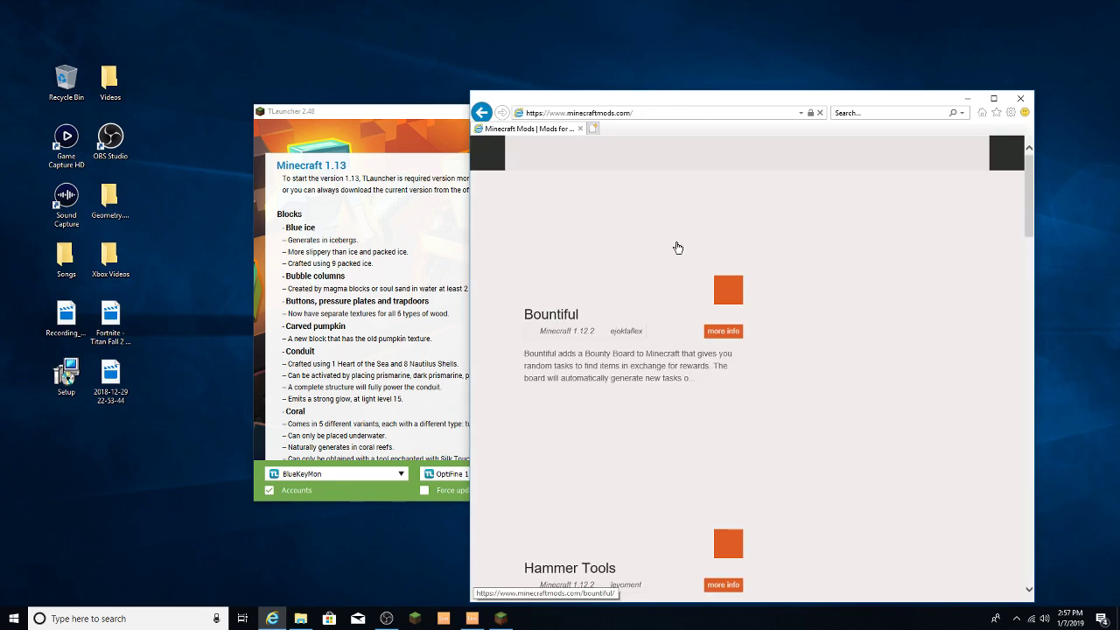
# - Find the Moving Light Sources mod in the site's mod list and open its page at the download options
pyautogui.scroll(-3, 706, 286)
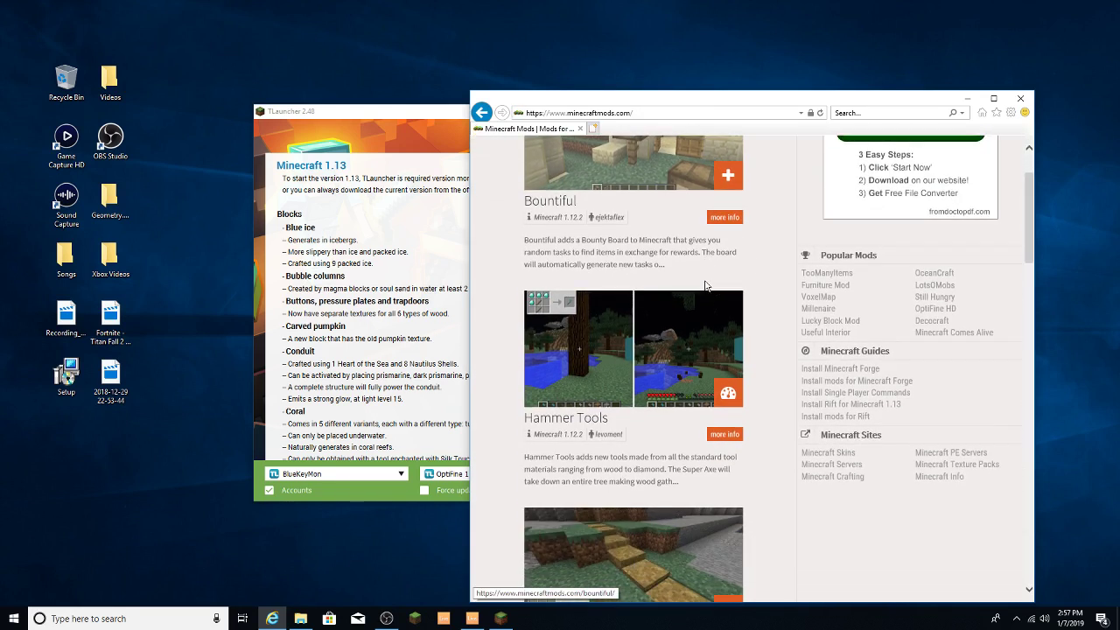
pyautogui.scroll(-6, 706, 286)
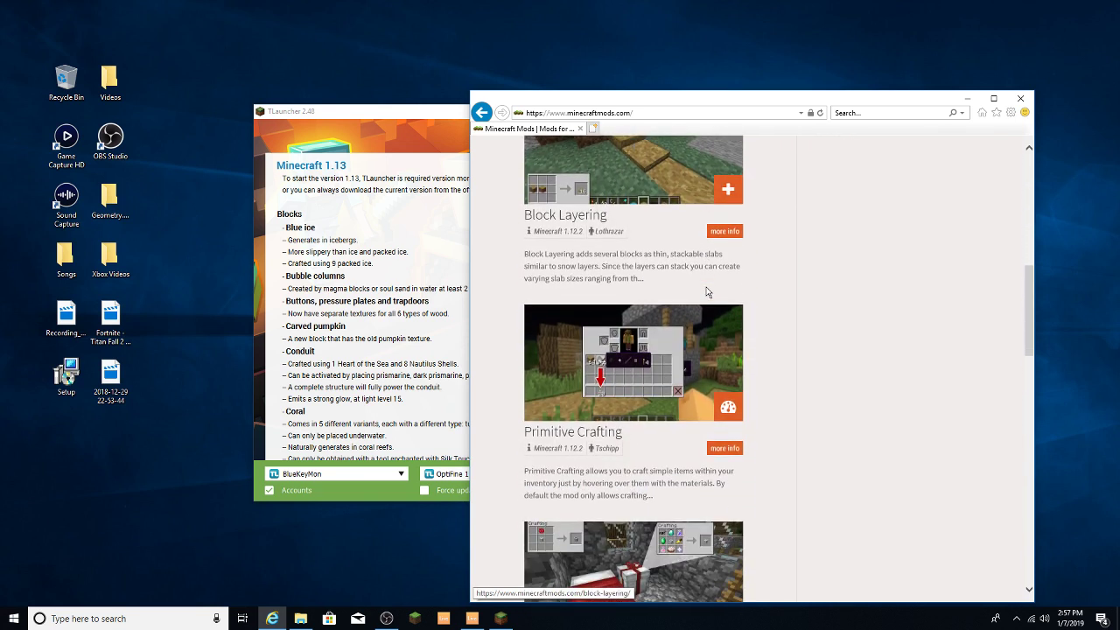
pyautogui.scroll(-8, 707, 291)
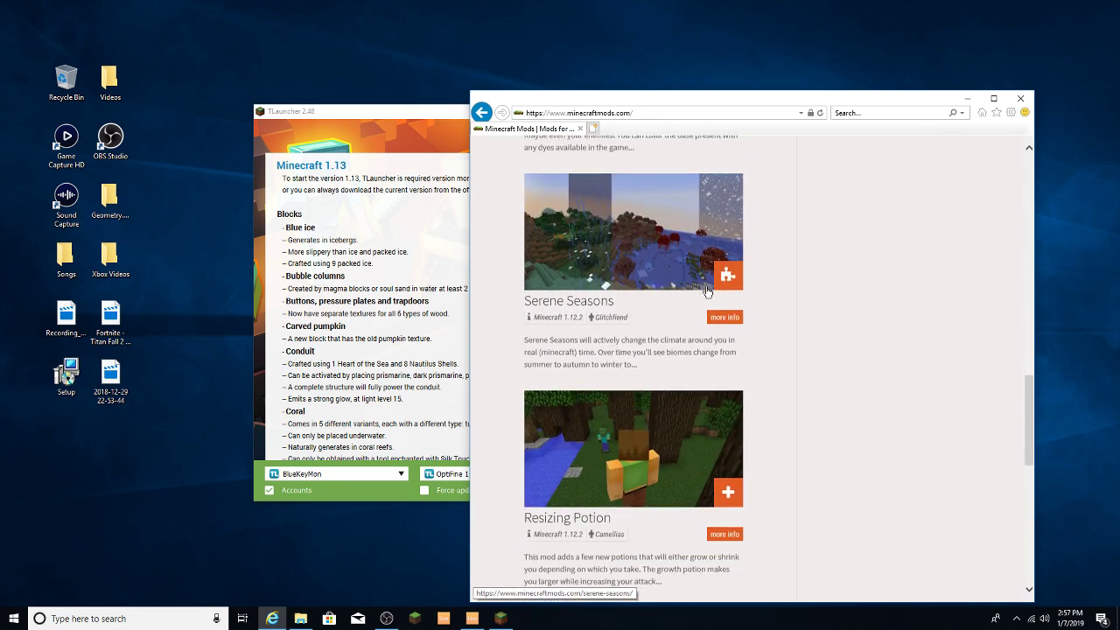
pyautogui.scroll(-7, 707, 292)
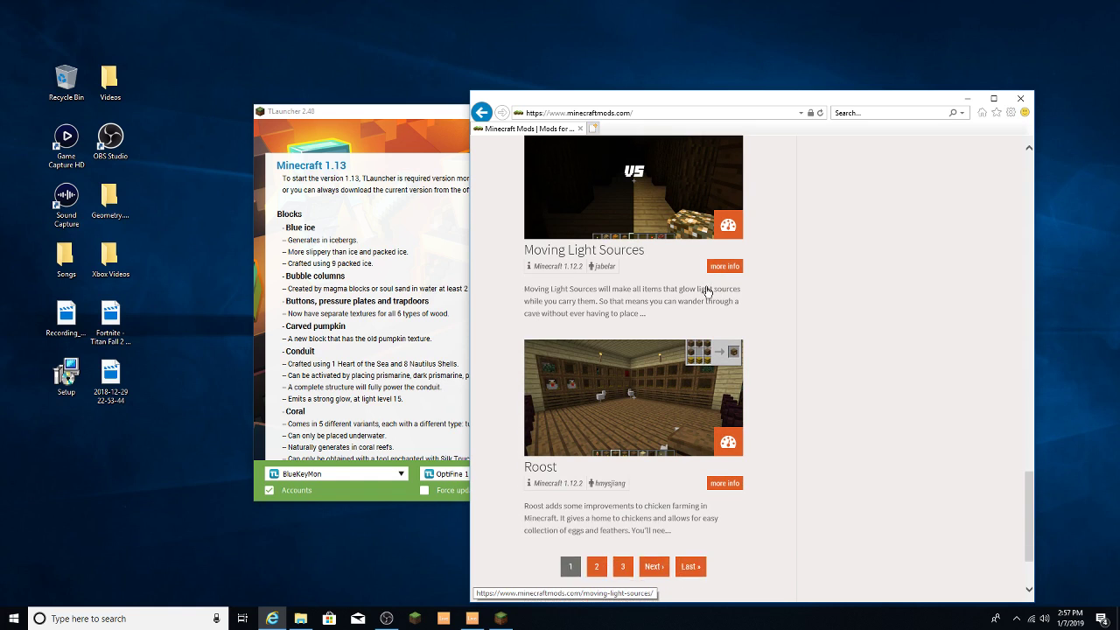
pyautogui.scroll(1, 707, 291)
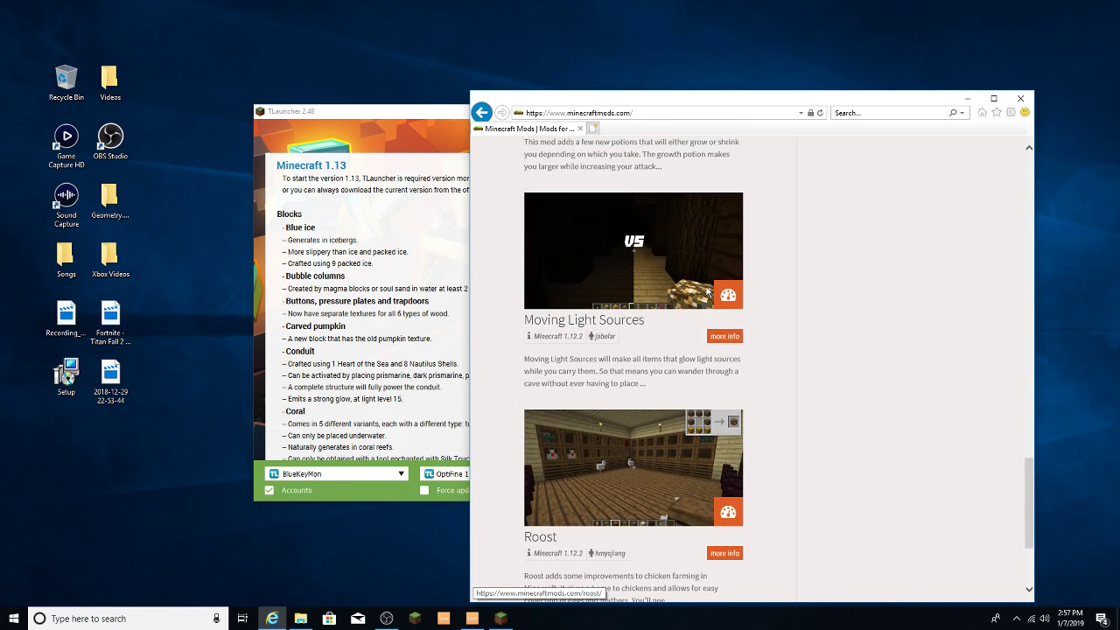
pyautogui.click(610, 321)
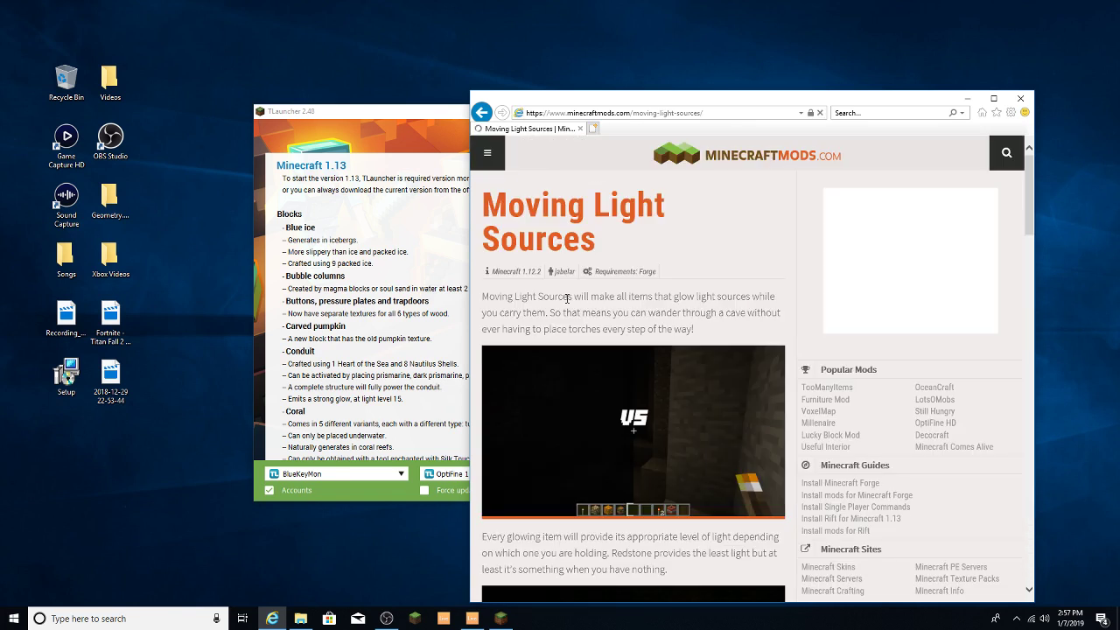
pyautogui.scroll(-6, 595, 315)
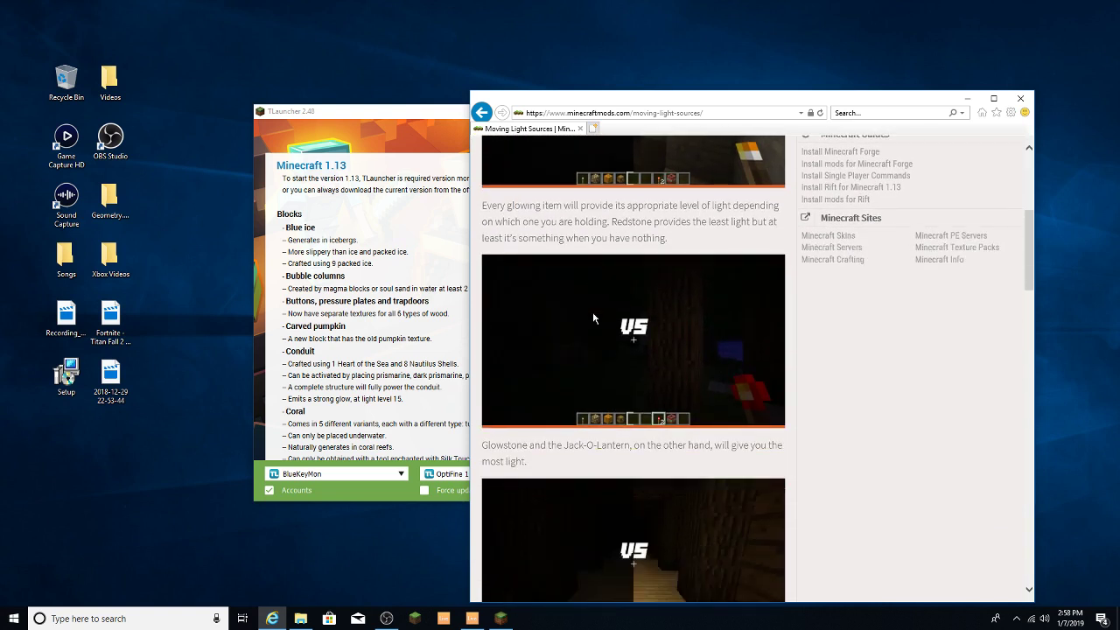
pyautogui.scroll(-4, 598, 311)
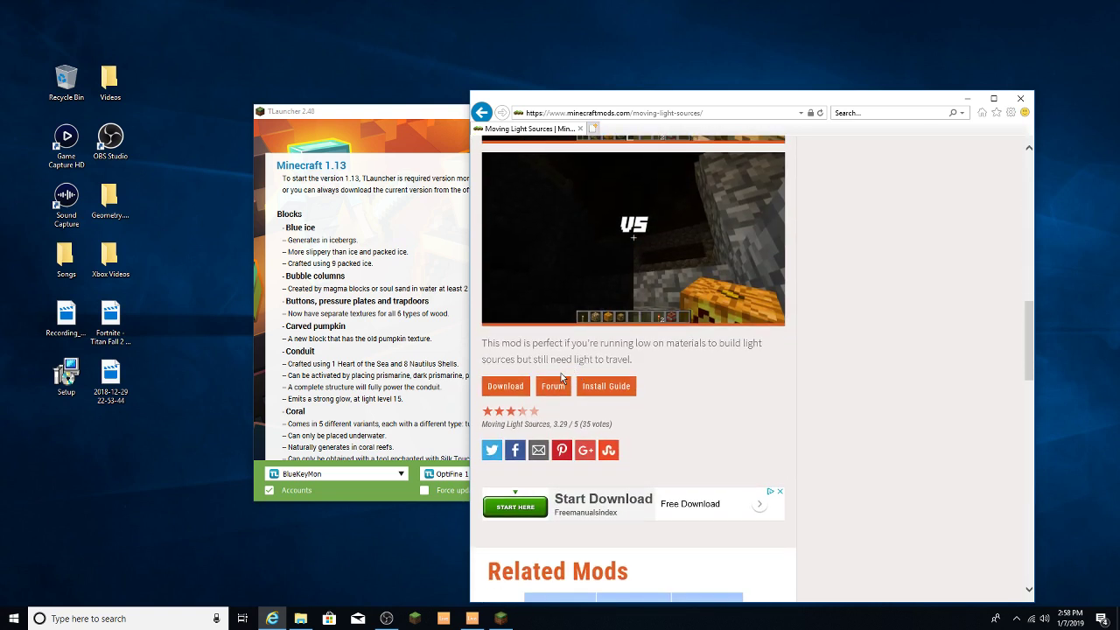
# - Try to open movinglightsource-1.12.2-1.0.15.jar directly from the mod page, allowing Java to run it
pyautogui.click(513, 396)
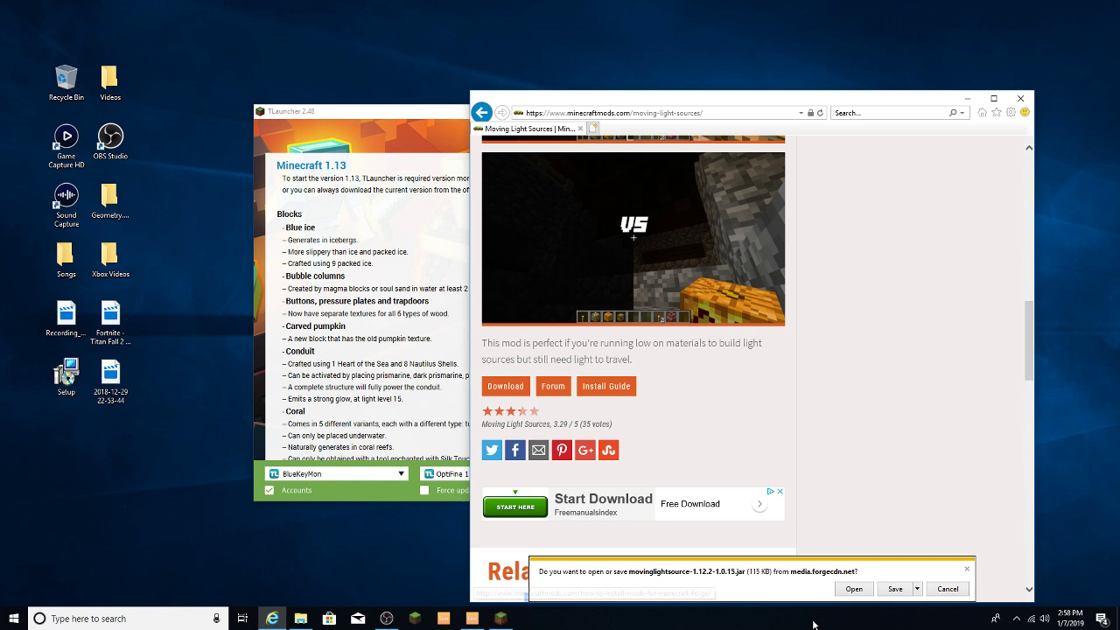
pyautogui.click(854, 589)
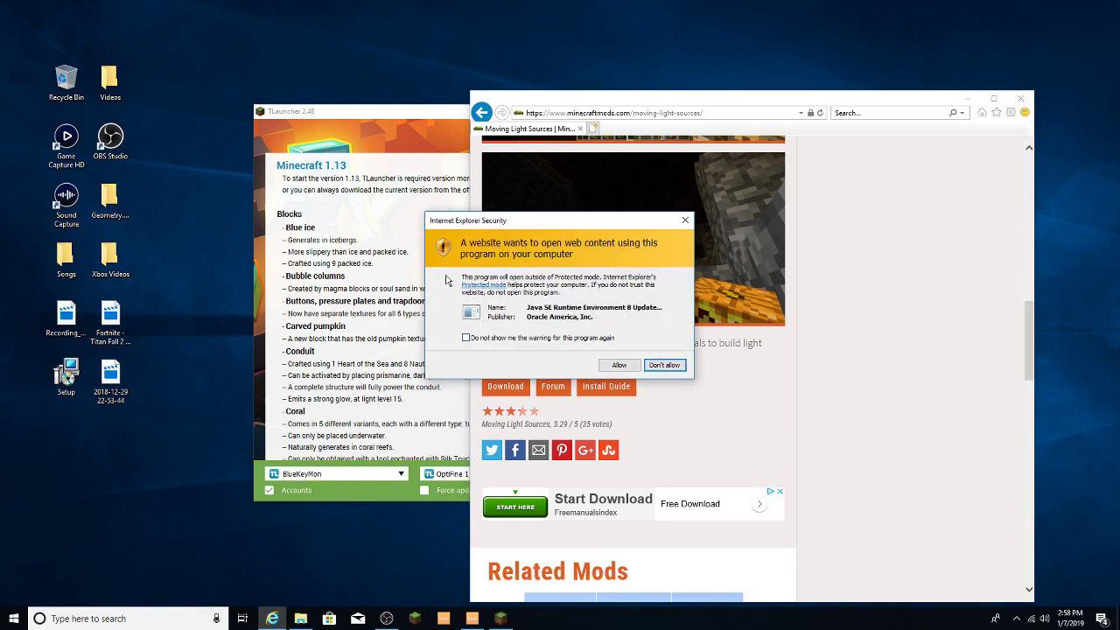
pyautogui.click(619, 365)
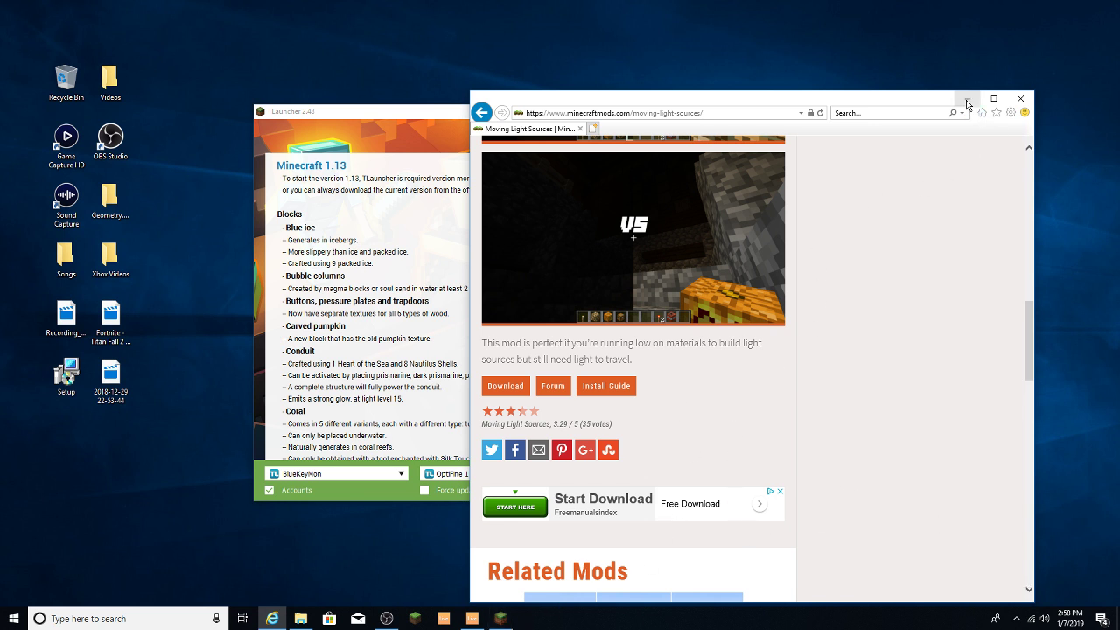
pyautogui.moveTo(838, 104); pyautogui.dragTo(767, 129)
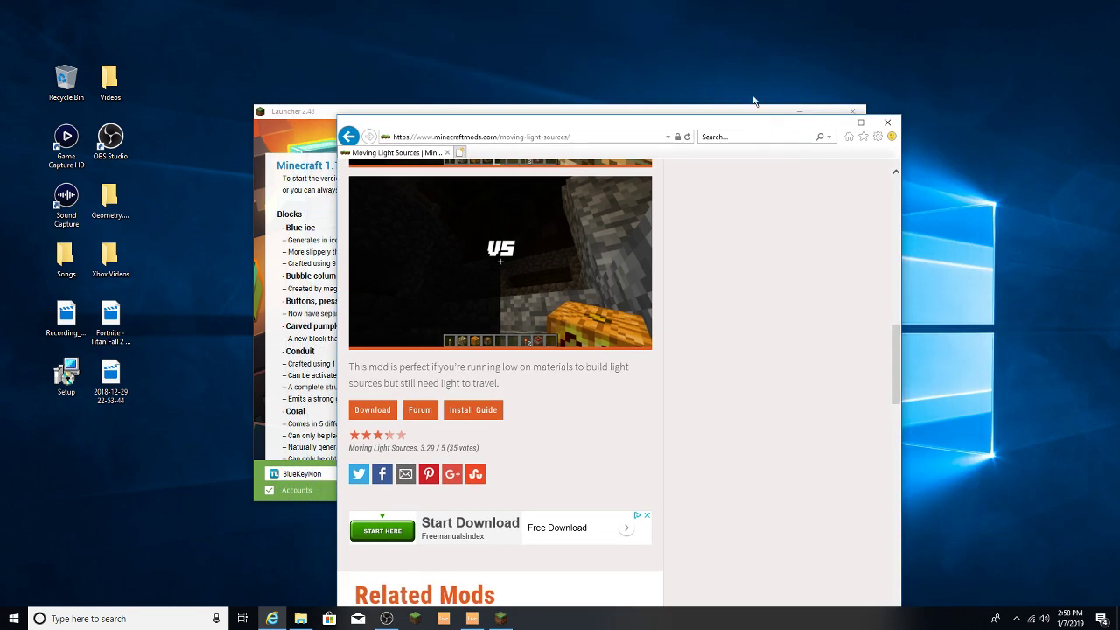
pyautogui.click(871, 138)
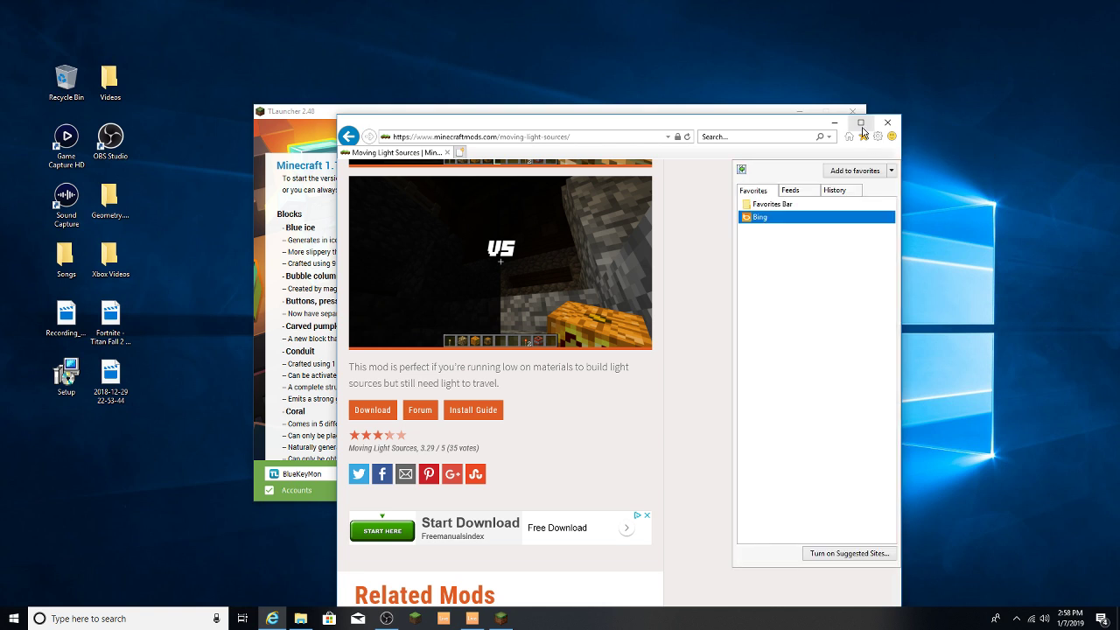
pyautogui.click(704, 175)
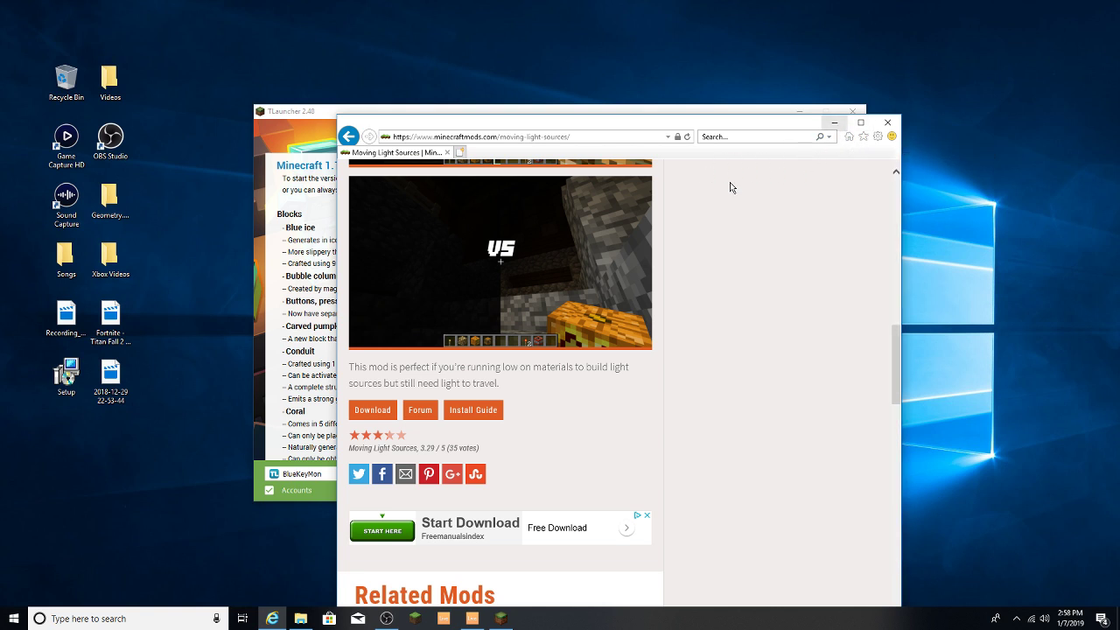
# - Download movinglightsource-1.12.2-1.0.15.jar from the mod page with the Save and open option
pyautogui.click(391, 411)
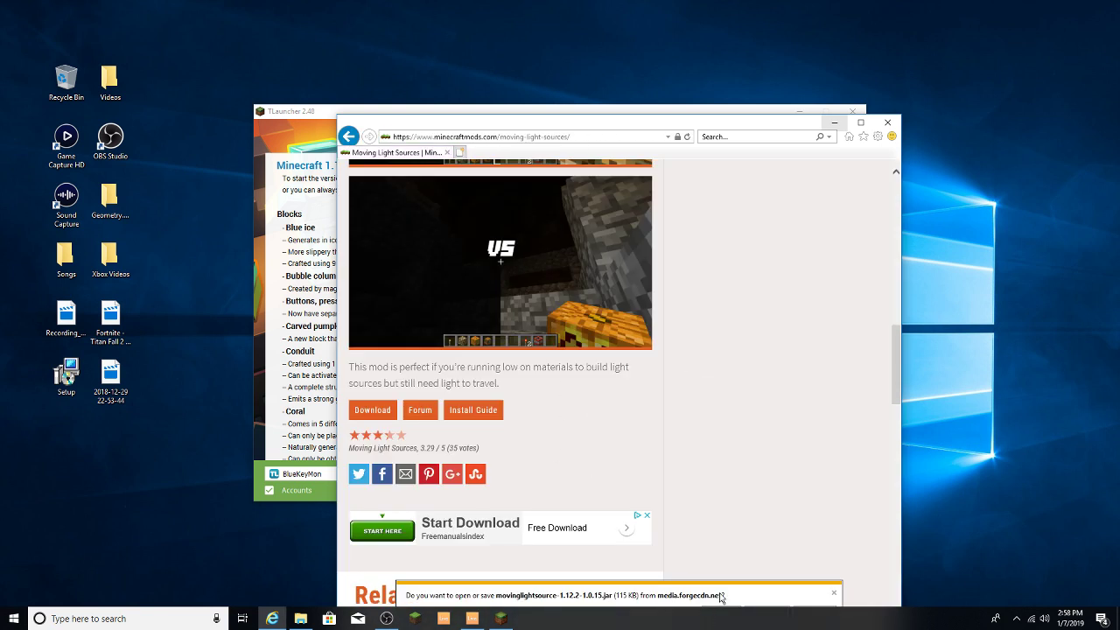
pyautogui.moveTo(671, 122); pyautogui.dragTo(668, 71)
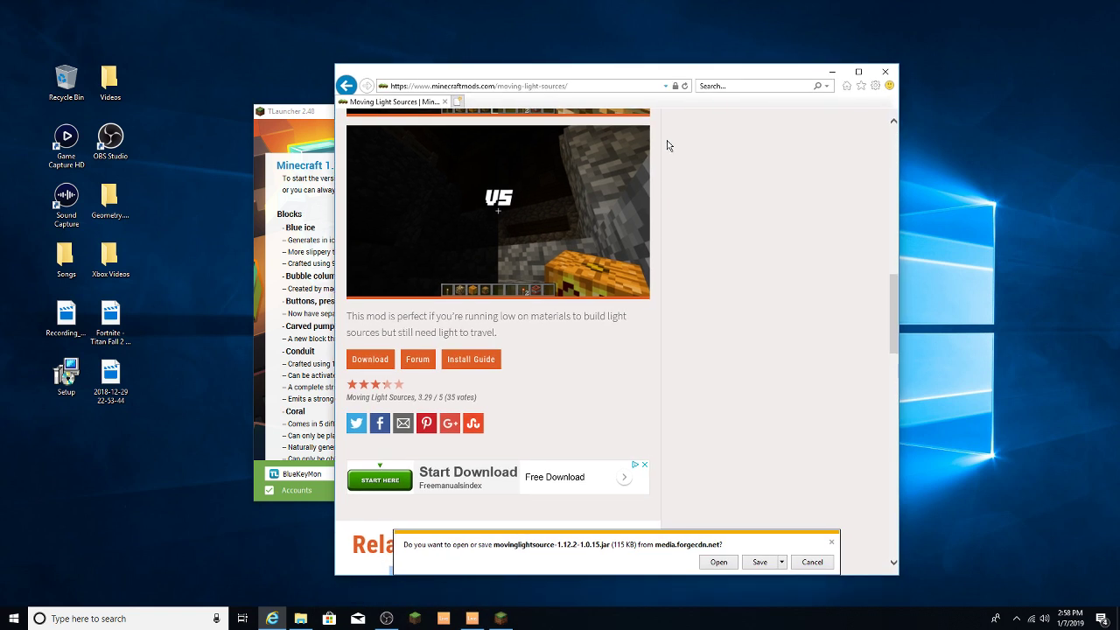
pyautogui.click(782, 563)
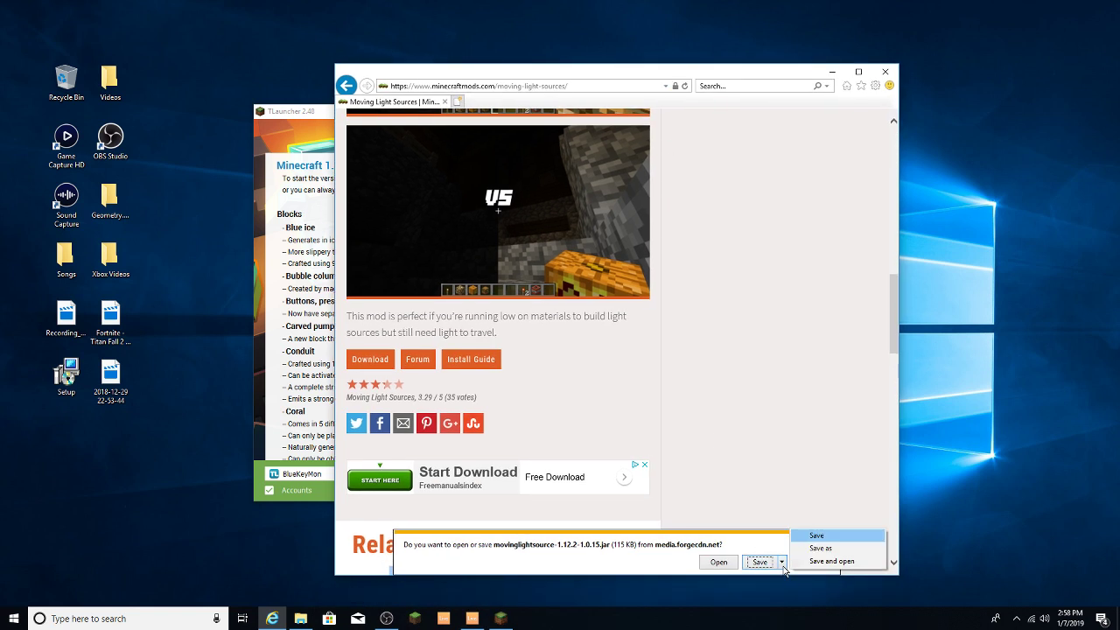
pyautogui.click(837, 562)
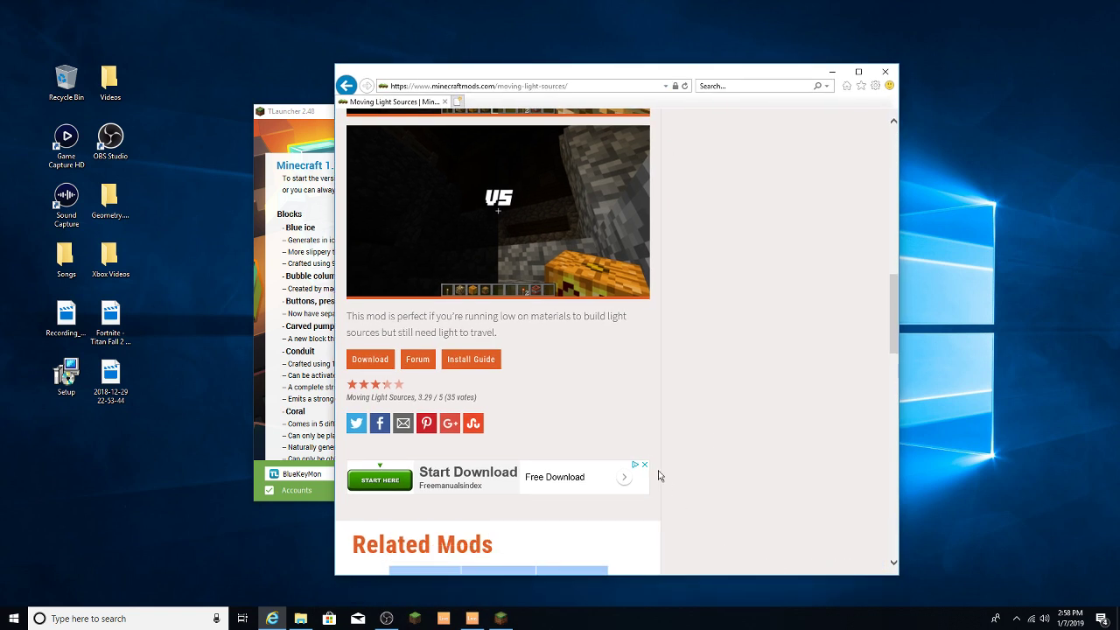
# - Move the movinglightsource-1.12.2-1.0.15 file from the Downloads folder to the desktop and close File Explorer
pyautogui.click(300, 619)
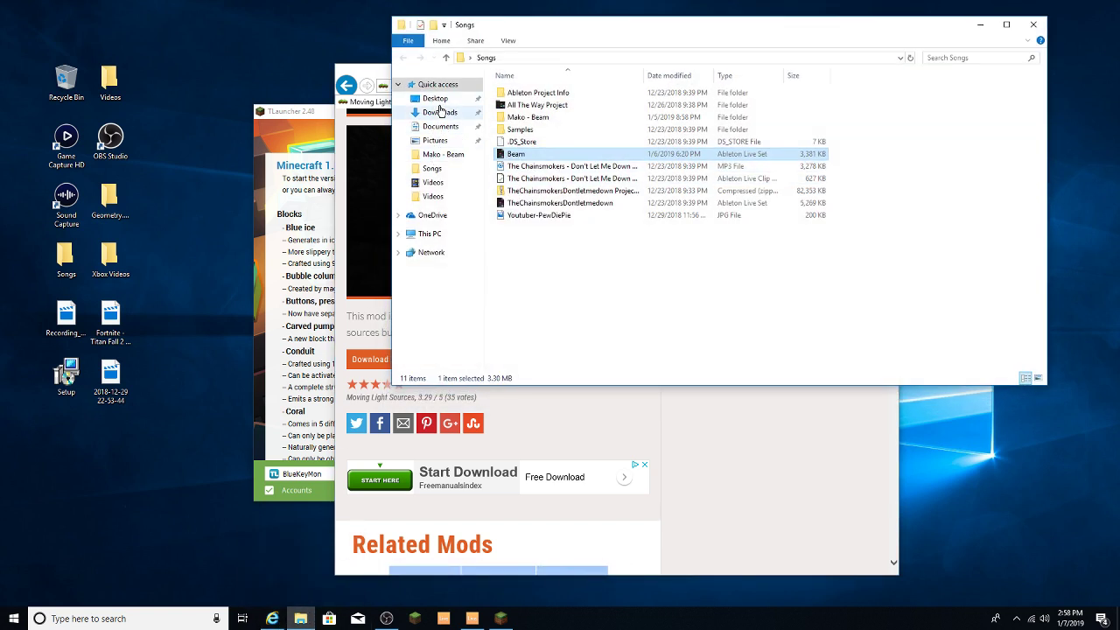
pyautogui.click(440, 112)
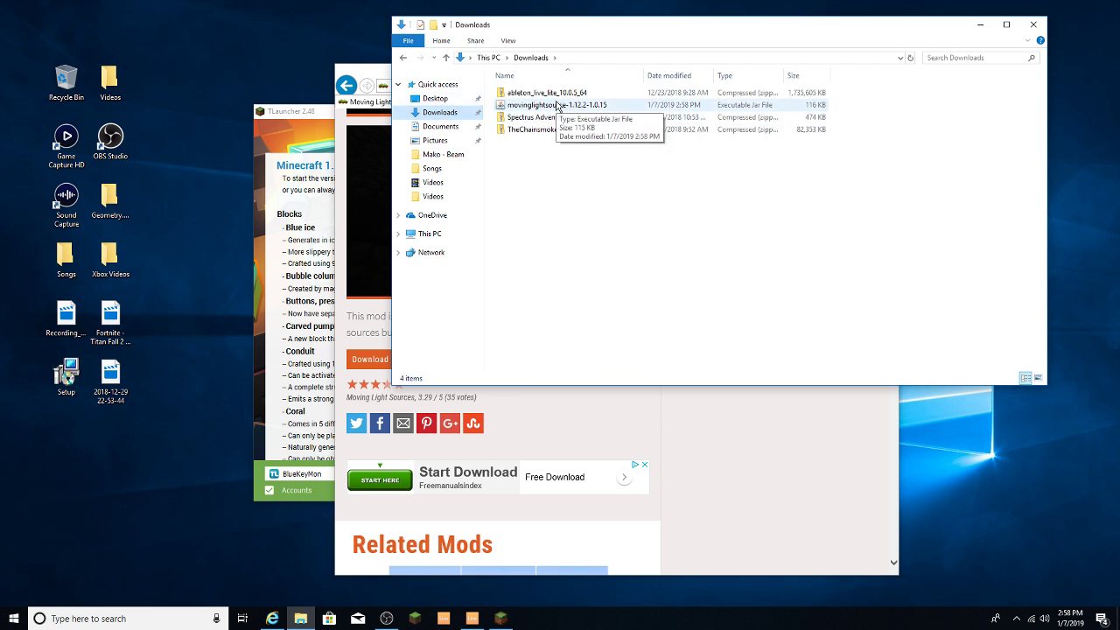
pyautogui.moveTo(557, 106); pyautogui.dragTo(199, 35)
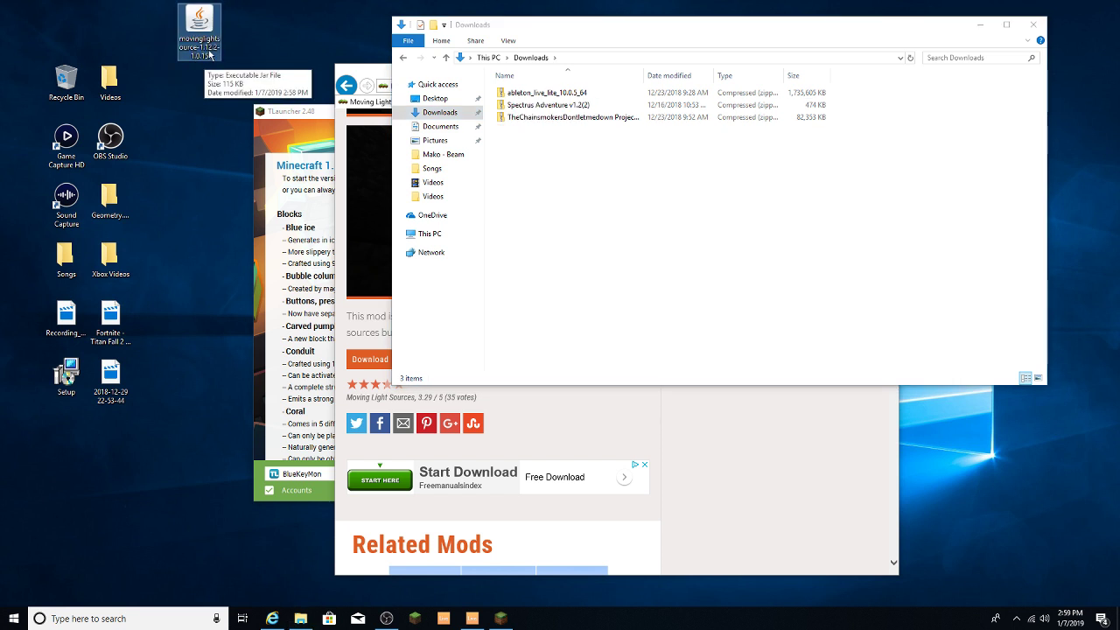
pyautogui.click(1033, 25)
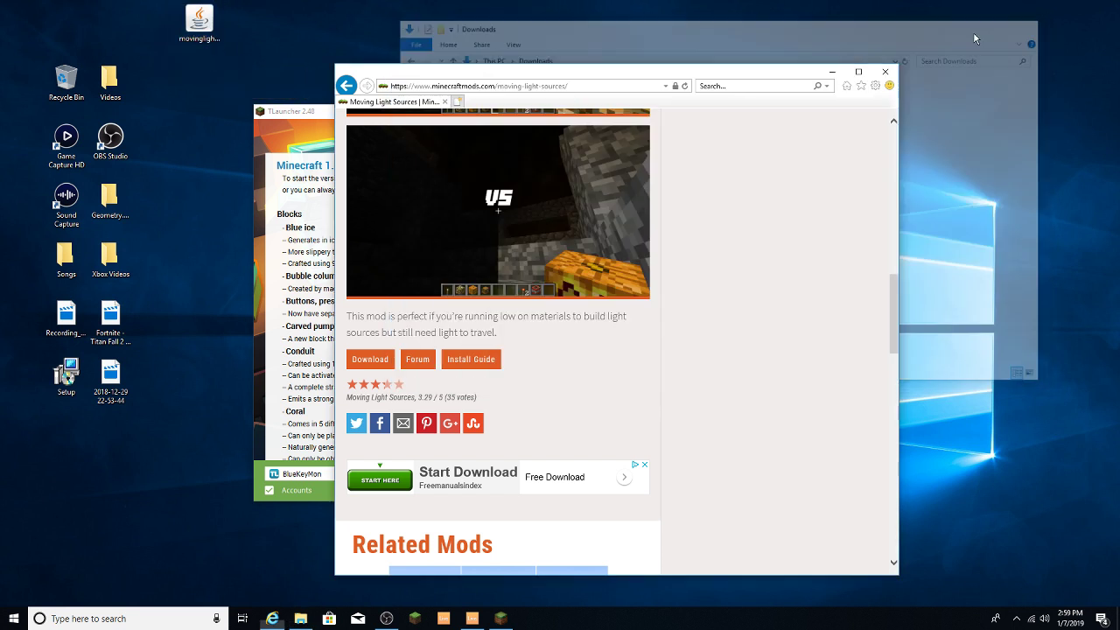
# - Switch to TLauncher and select ForgeOptiFine 1.12.2 as the game version
pyautogui.click(833, 72)
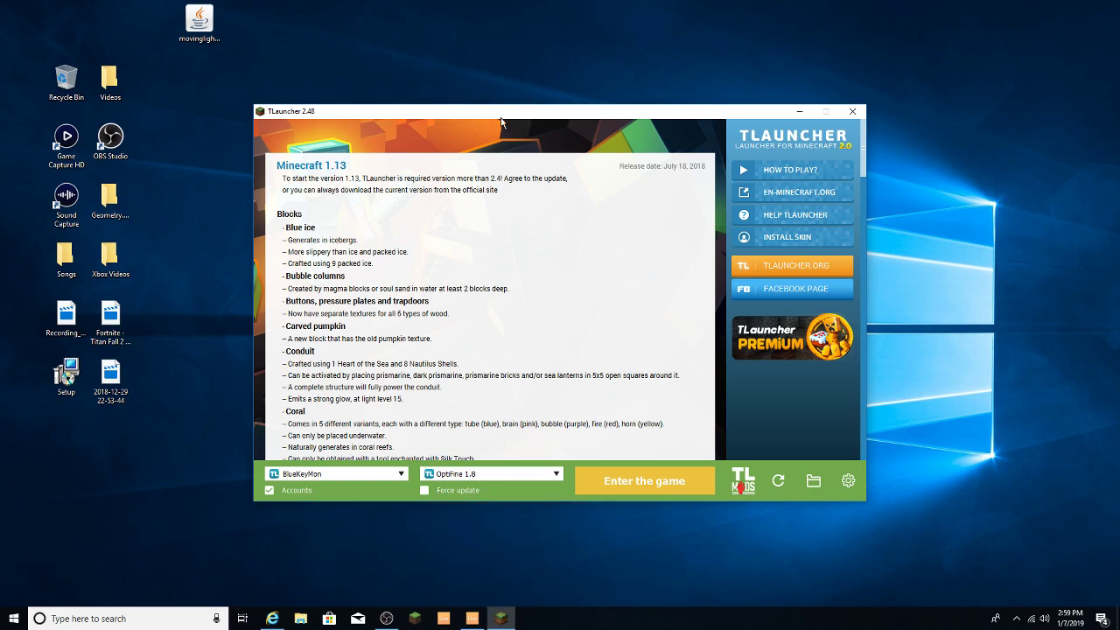
pyautogui.click(476, 478)
pyautogui.scroll(6, 480, 424)
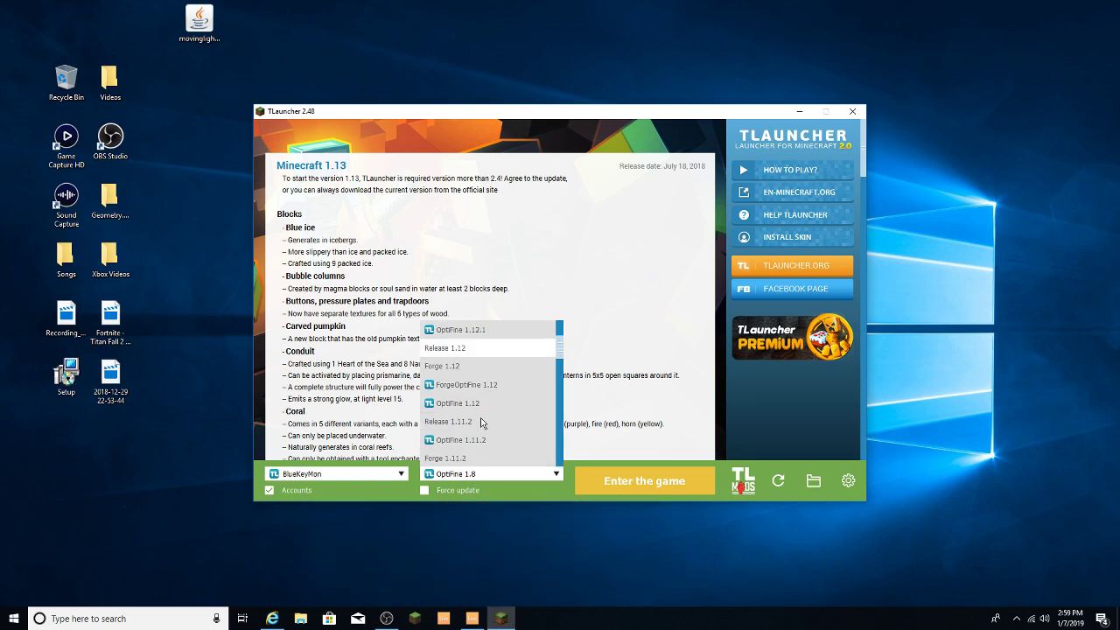
pyautogui.scroll(3, 480, 424)
pyautogui.scroll(-2, 479, 421)
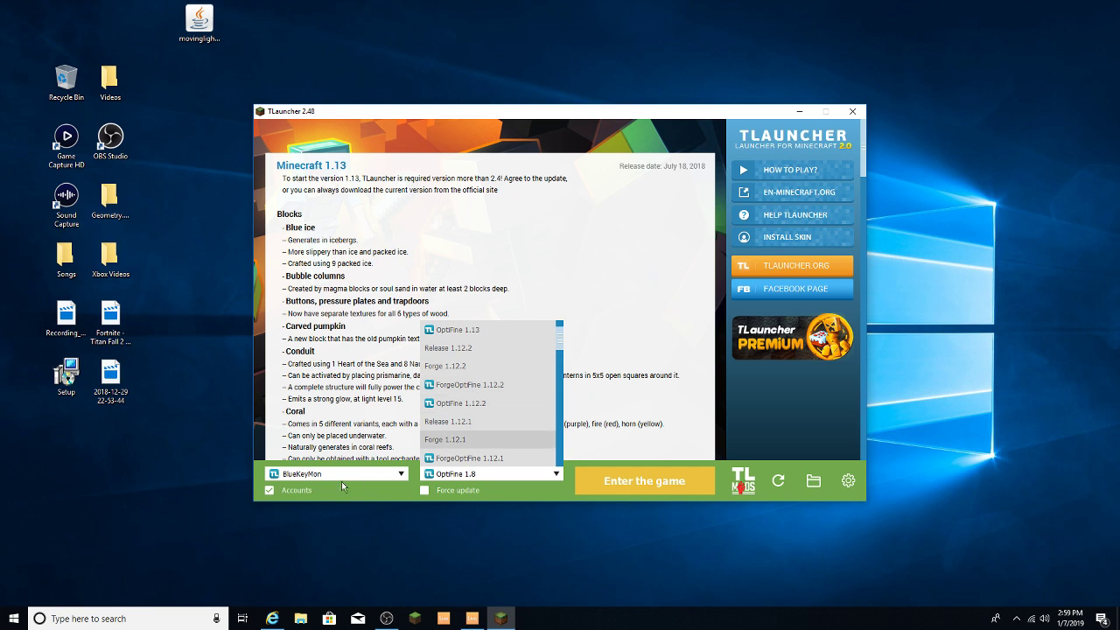
pyautogui.click(480, 391)
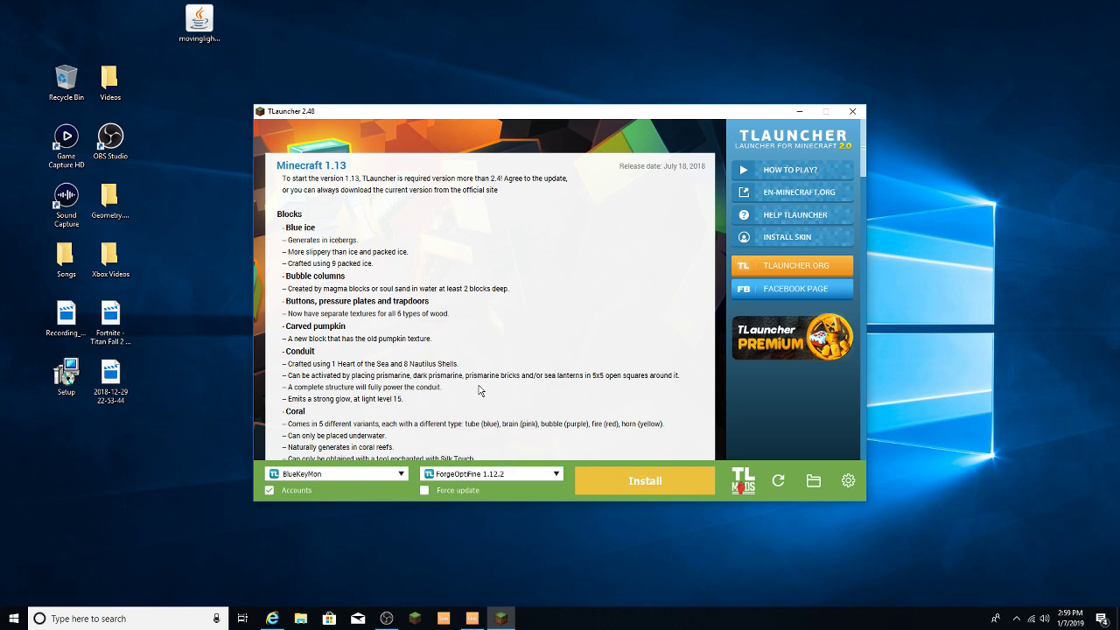
# - Move the movinglightsource-1.12.2-1.0.15 file from the desktop into the mods folder inside .minecraft and close the folder window
pyautogui.moveTo(207, 25); pyautogui.dragTo(150, 153)
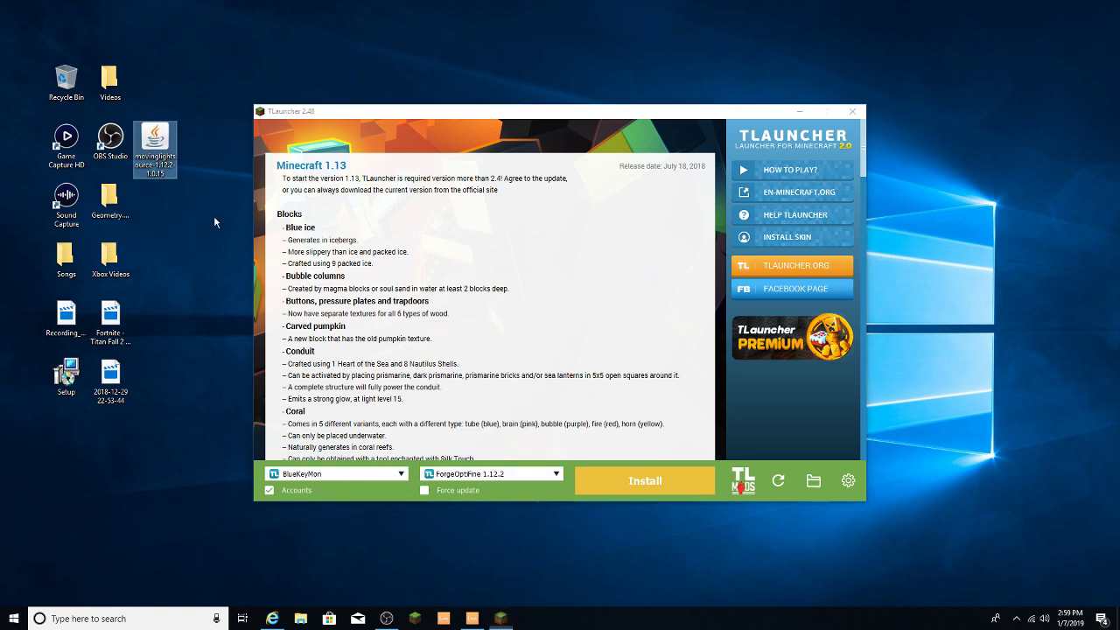
pyautogui.click(818, 488)
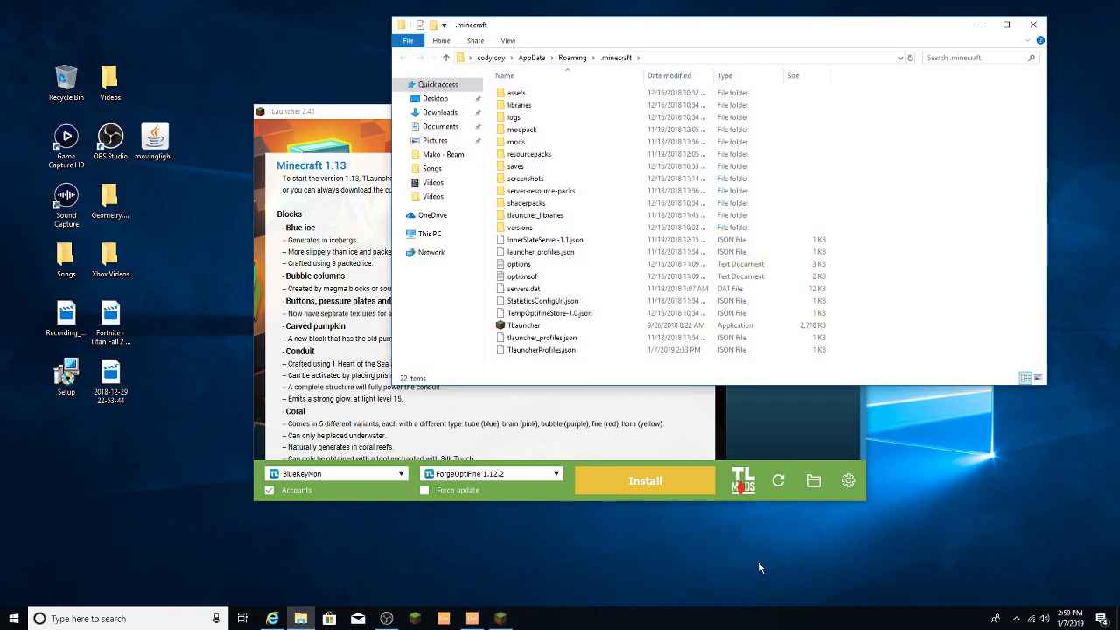
pyautogui.doubleClick(525, 141)
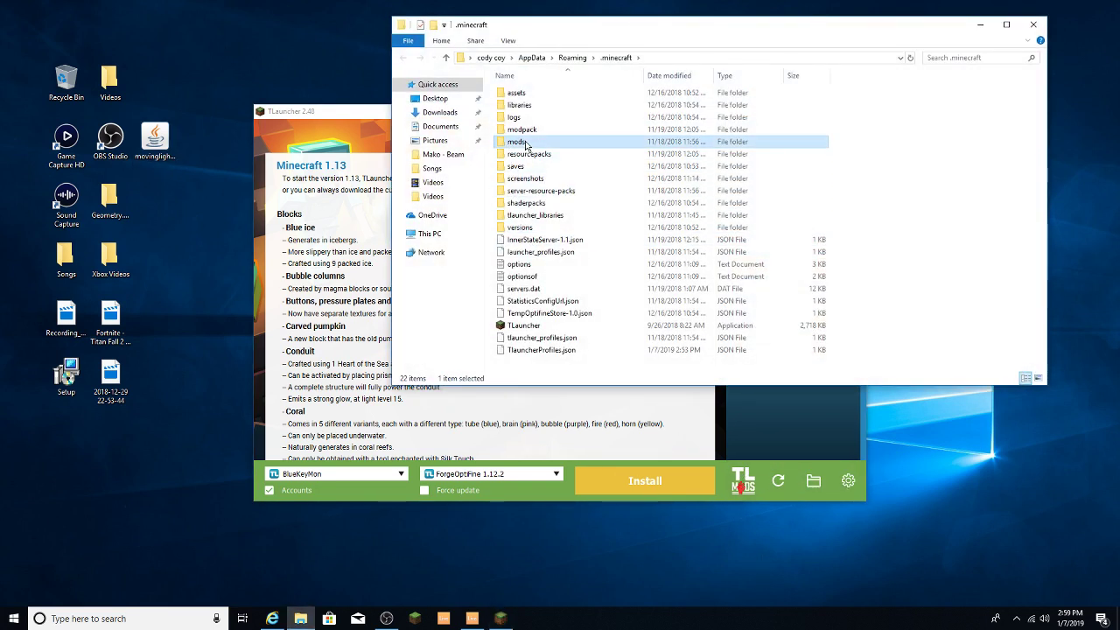
pyautogui.moveTo(154, 140); pyautogui.dragTo(595, 149)
pyautogui.click(1038, 16)
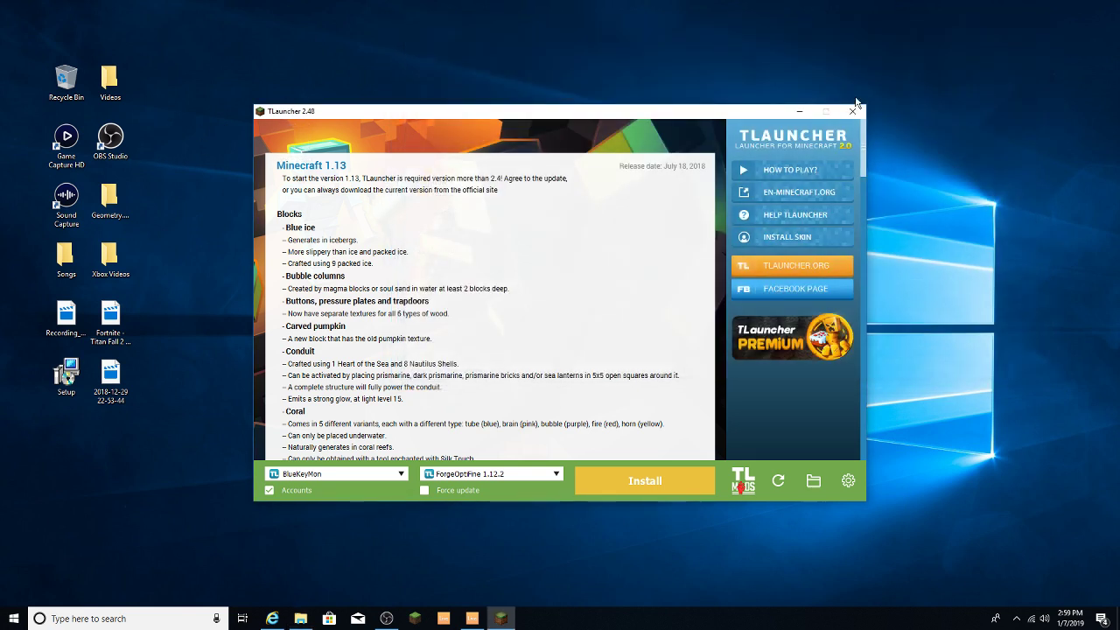
# - Install and launch ForgeOptiFine 1.12.2 in a maximized window and check the in-game mod list for the moving light mod
pyautogui.click(681, 483)
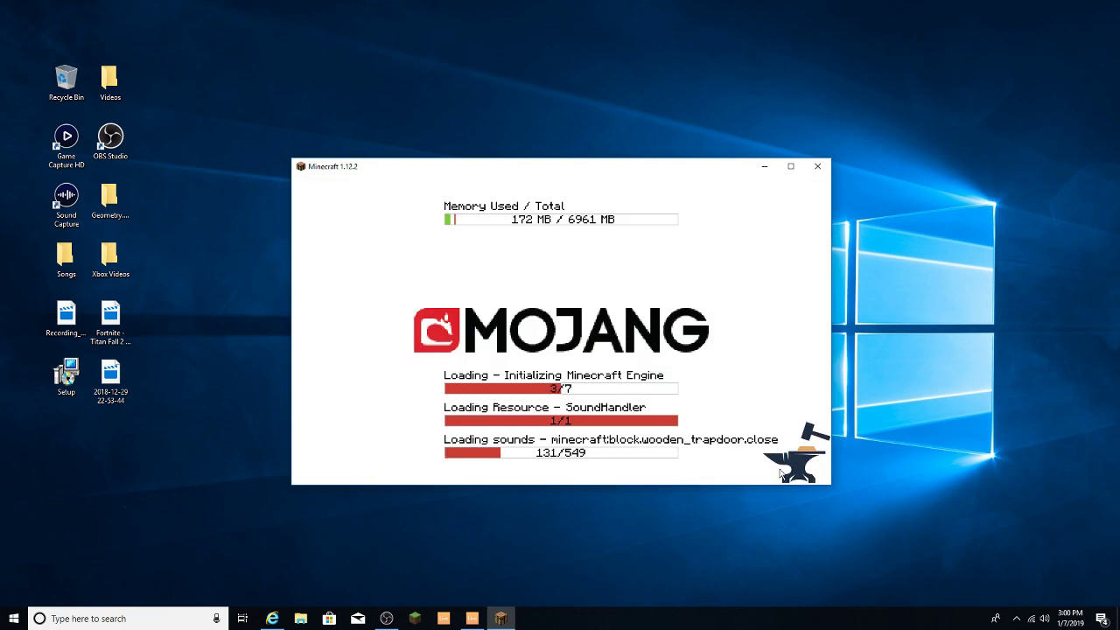
pyautogui.click(790, 167)
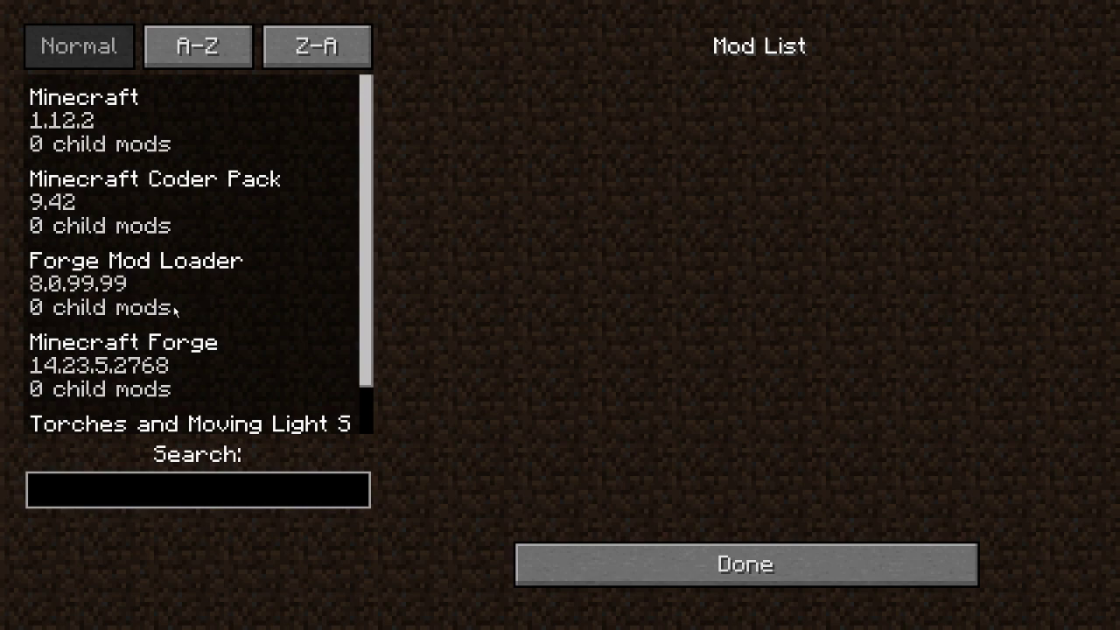
pyautogui.scroll(-2, 175, 311)
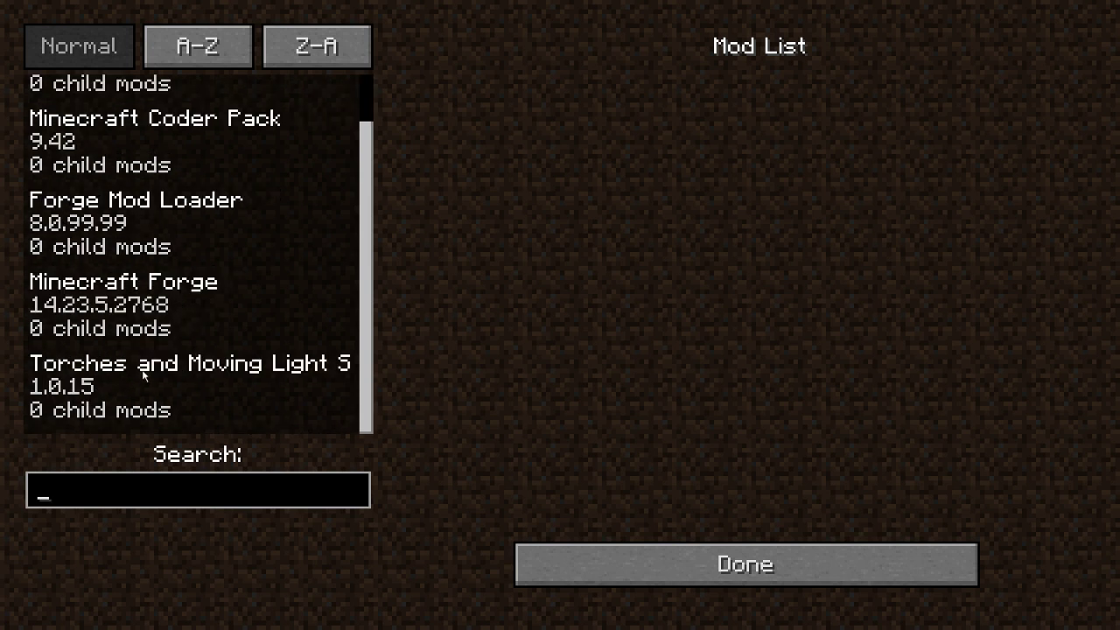
pyautogui.click(629, 551)
# - Create a new singleplayer world named New World with the game mode set to Creative
pyautogui.click(565, 292)
pyautogui.moveTo(473, 129)
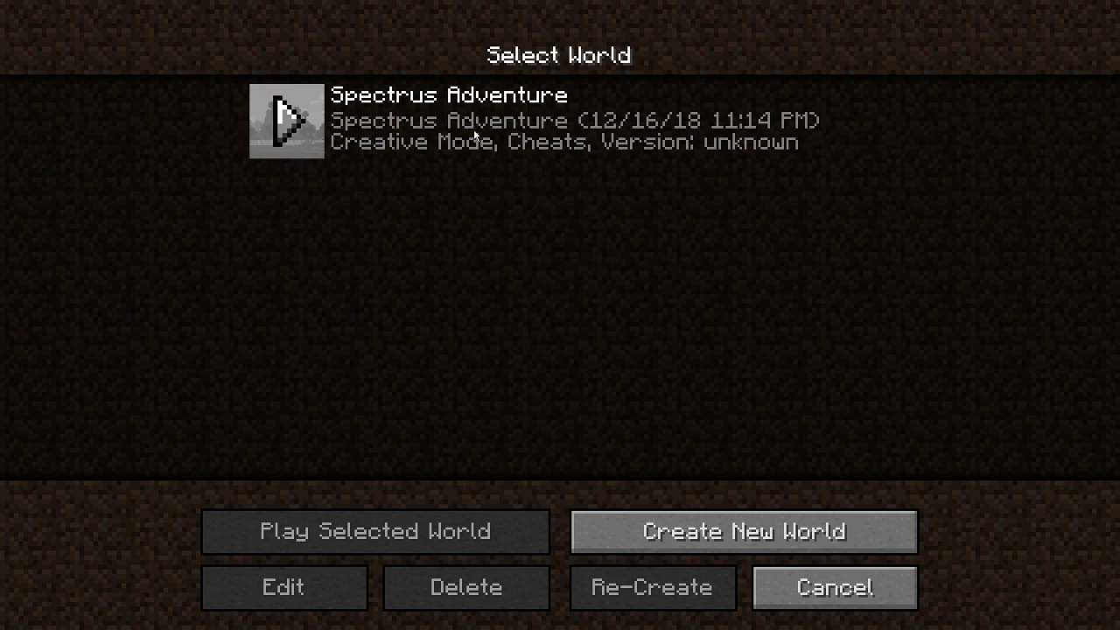
pyautogui.click(726, 516)
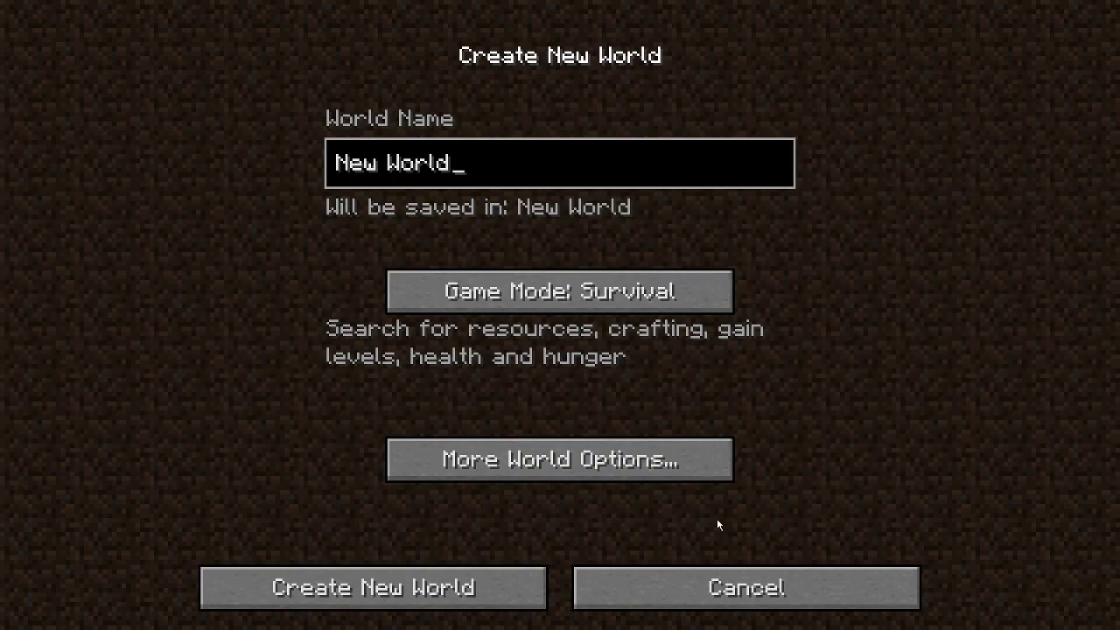
pyautogui.click(551, 291)
pyautogui.click(532, 275)
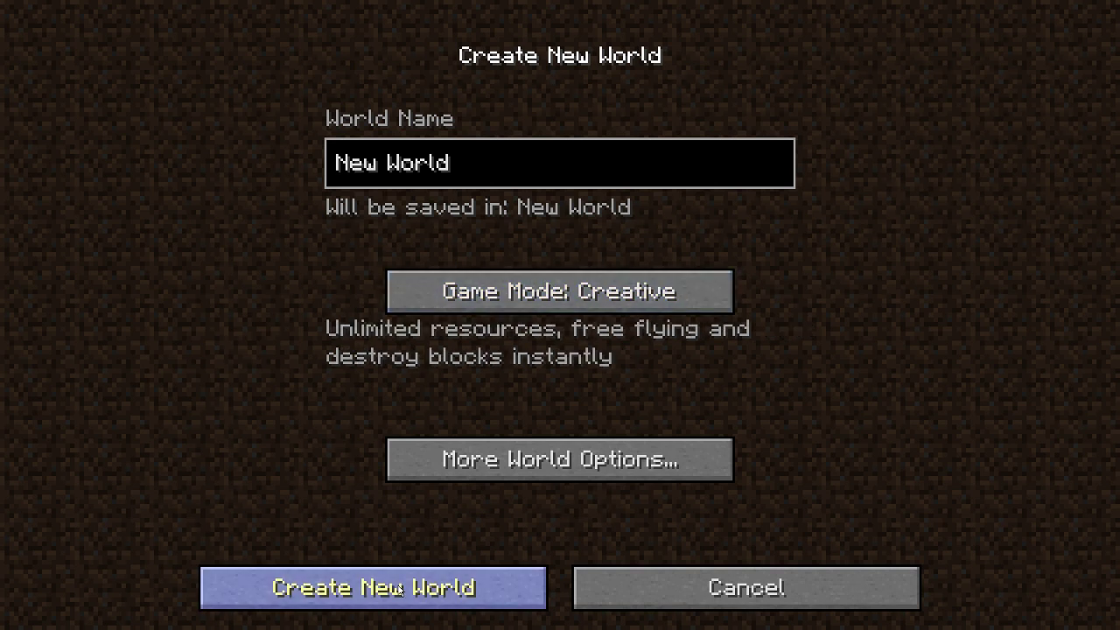
pyautogui.click(453, 579)
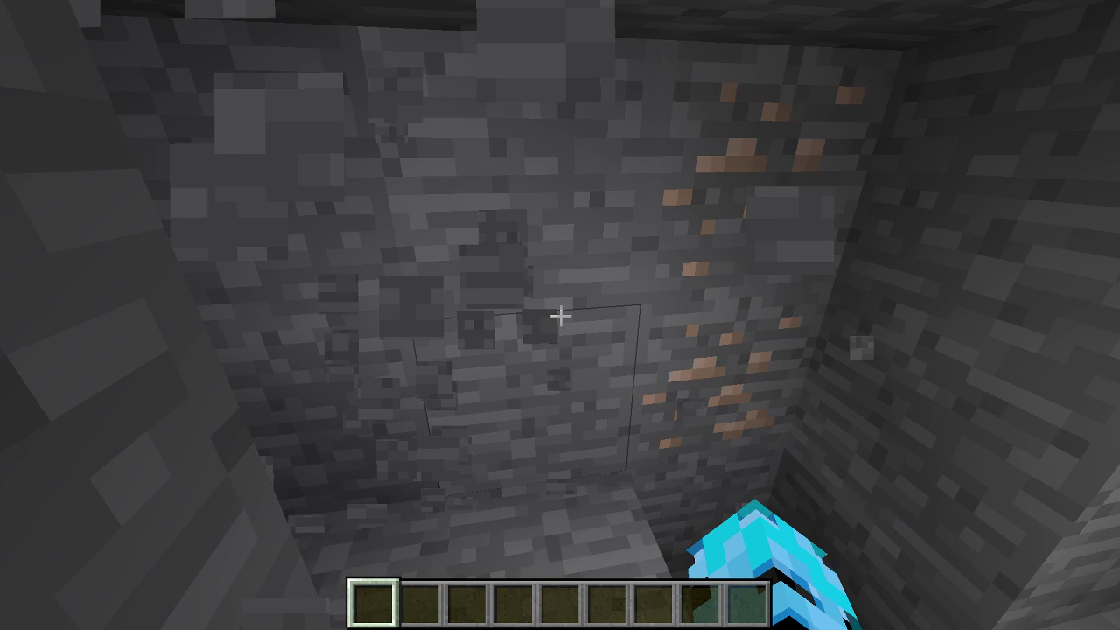
# - Dig a tunnel through the underground stone with an empty hand, far enough in for it to be dark
pyautogui.click(560, 315)
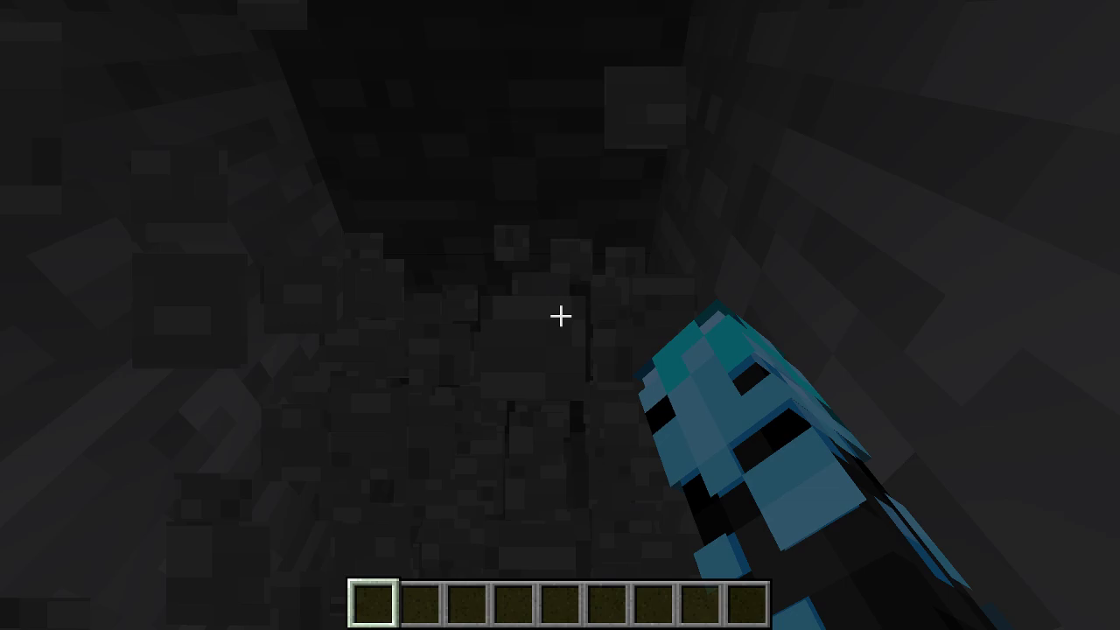
pyautogui.click(560, 315)
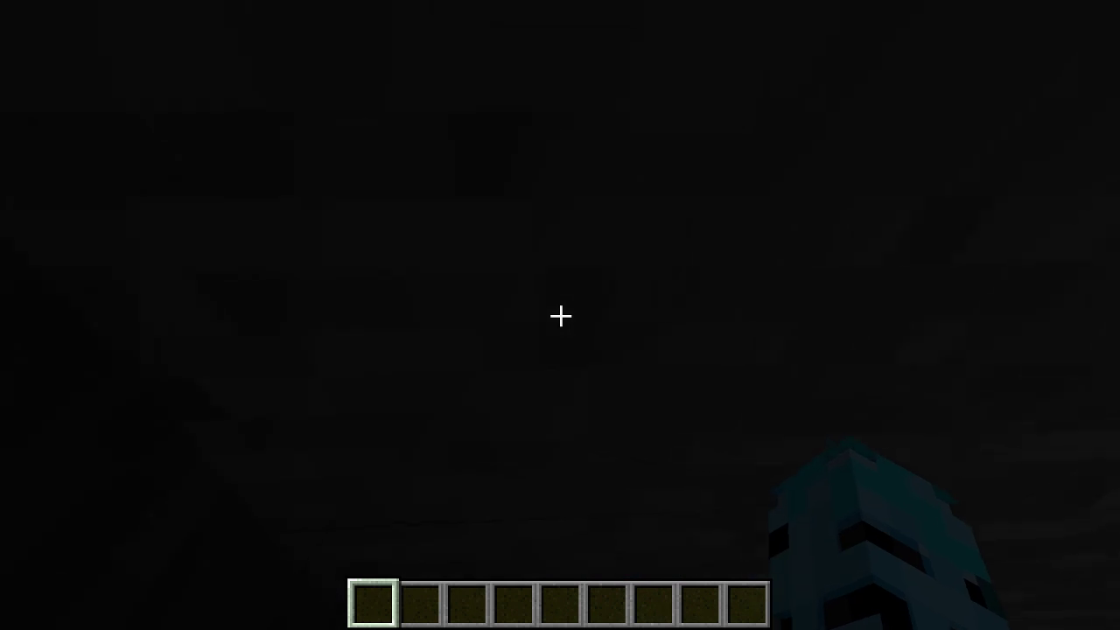
pyautogui.click(560, 315)
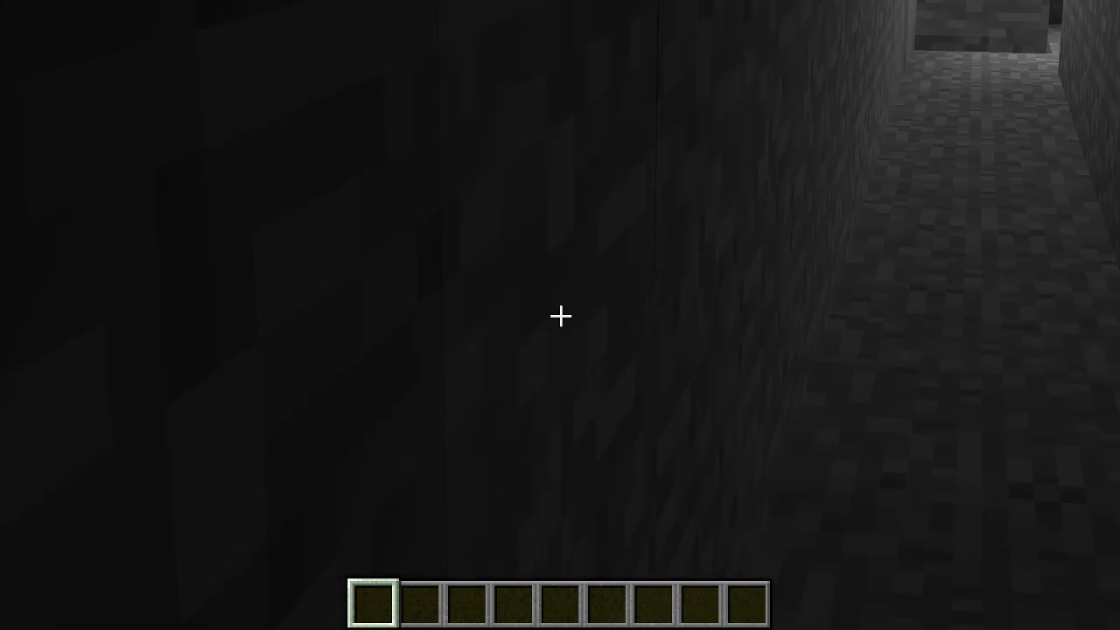
pyautogui.click(560, 315)
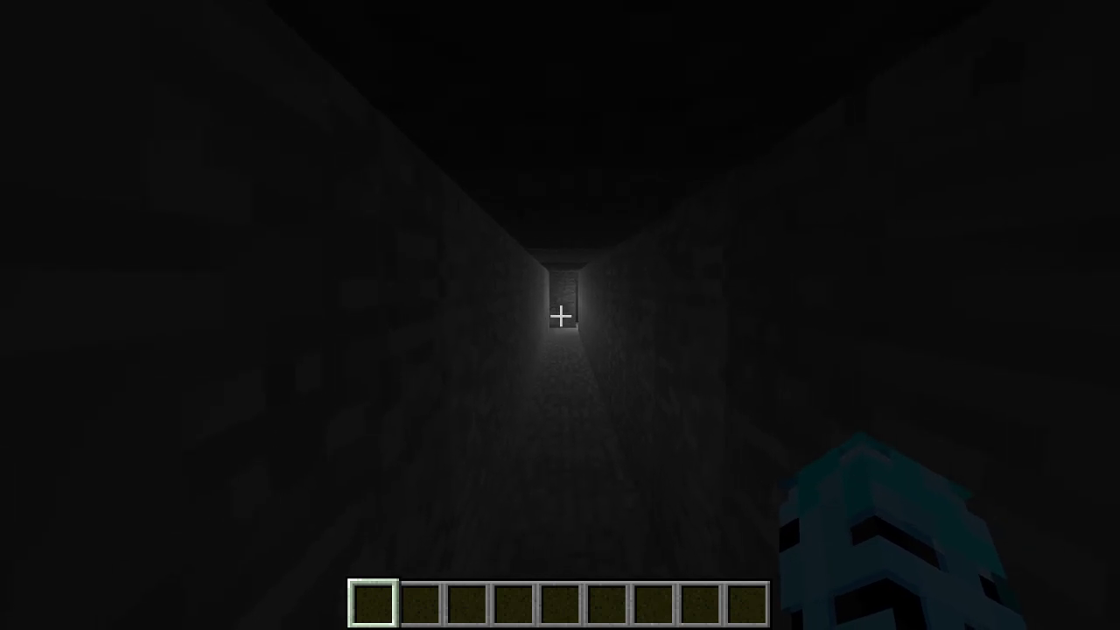
pyautogui.press('Escape')
pyautogui.press('Escape')
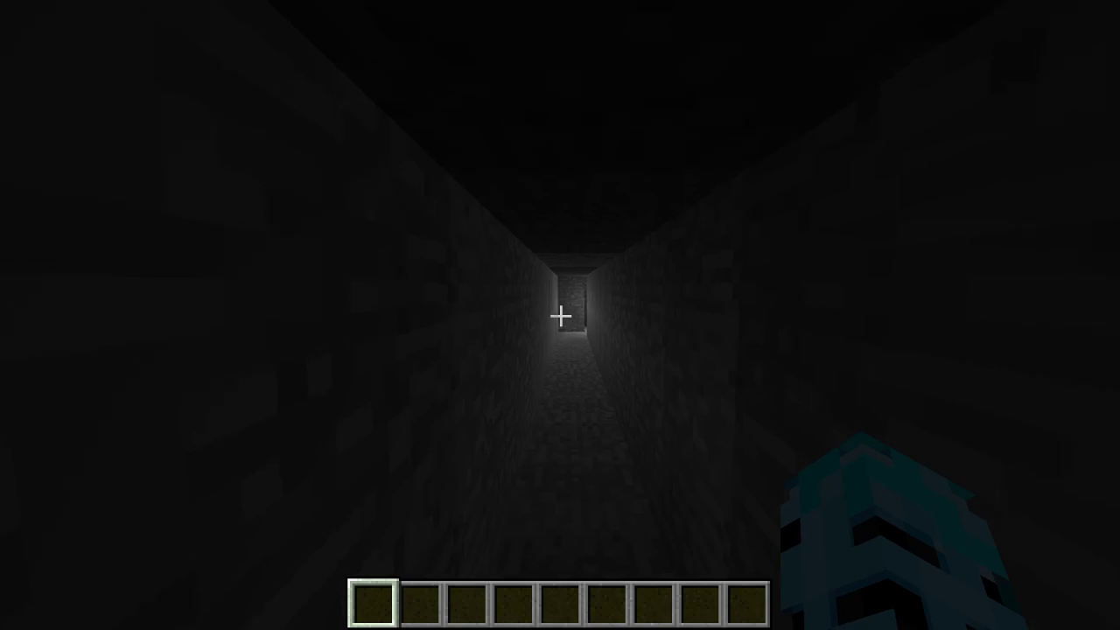
# - Search the creative inventory for torch and put the regular Torch in the first hotbar slot
pyautogui.press('e')
pyautogui.click(754, 123)
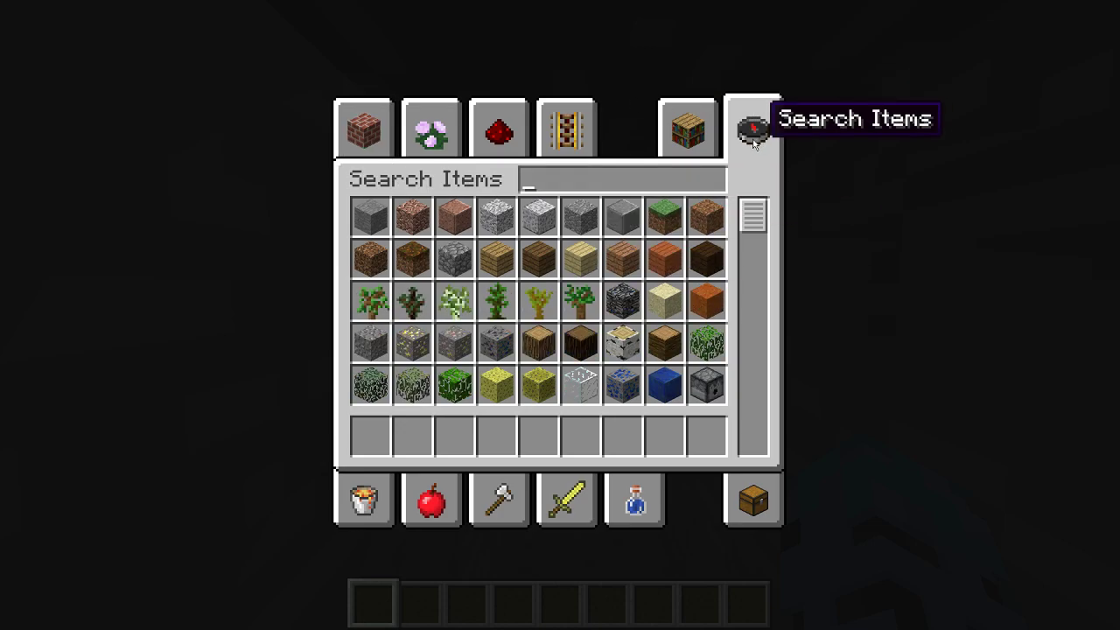
pyautogui.write('tor')
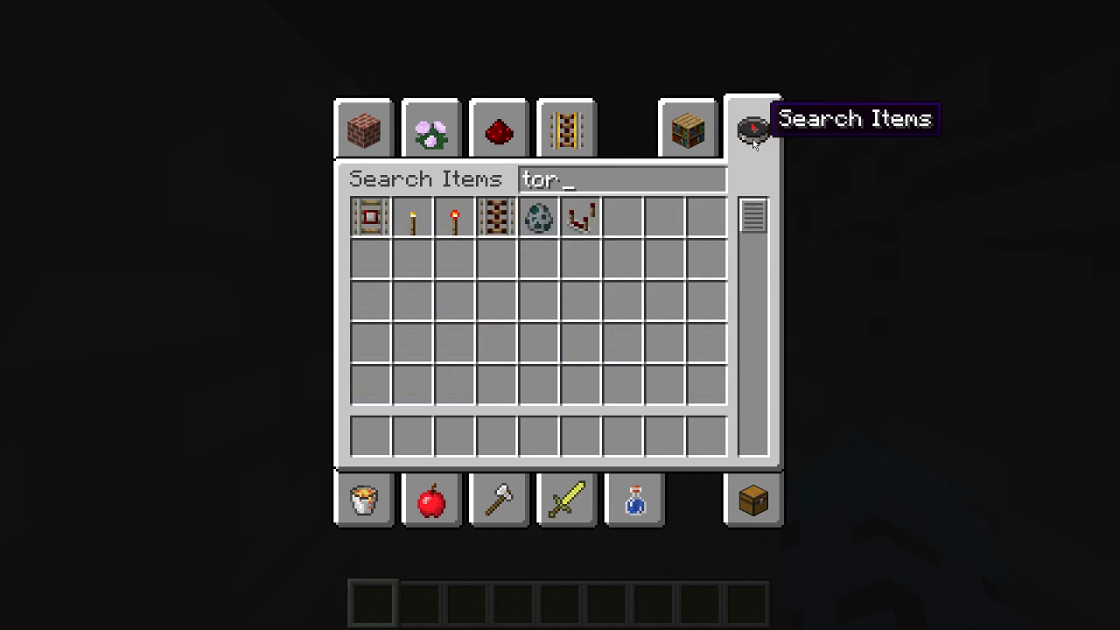
pyautogui.write('ch')
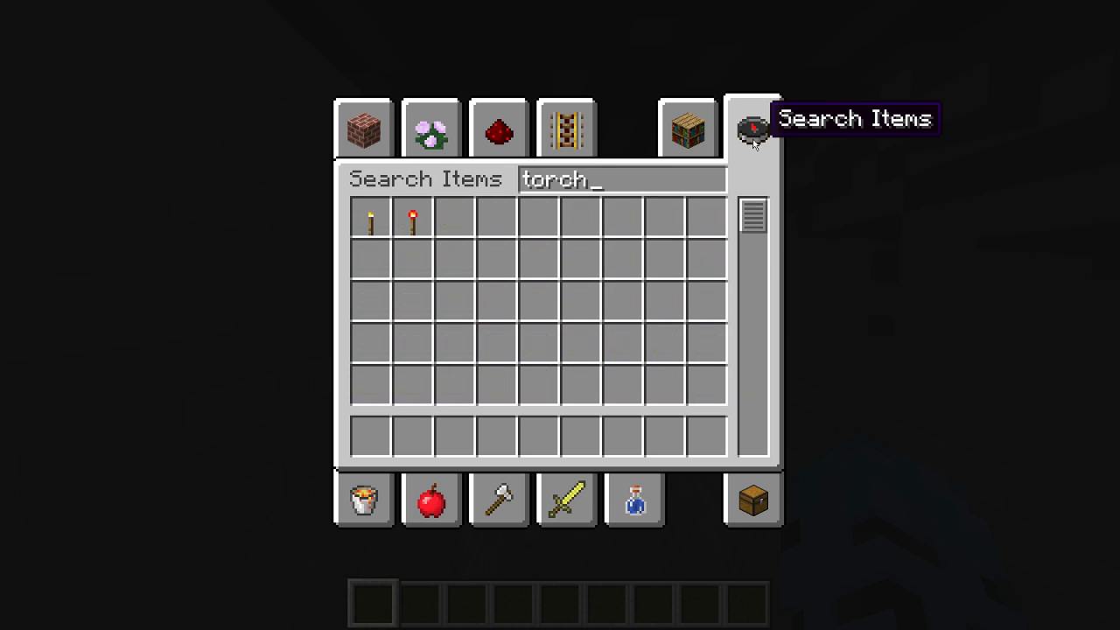
pyautogui.click(371, 220)
pyautogui.click(378, 442)
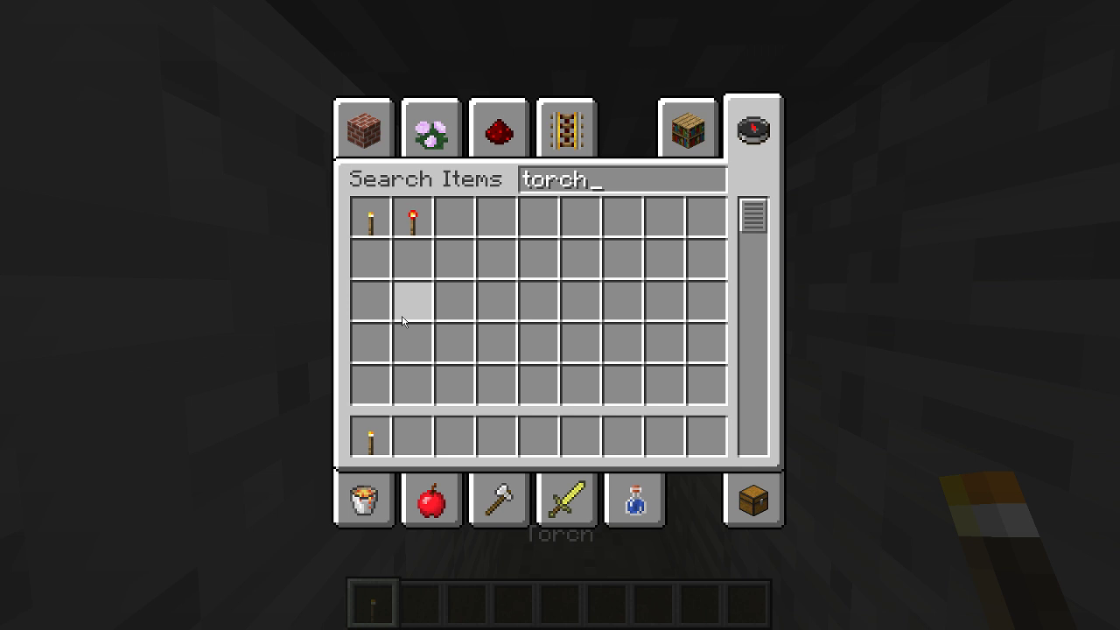
# - Search the creative inventory for "glo", put Glowstone in the second hotbar slot, and close the inventory
pyautogui.press('BackSpace')
pyautogui.press('BackSpace')
pyautogui.press('BackSpace')
pyautogui.press('BackSpace')
pyautogui.press('BackSpace')
pyautogui.write('glo')
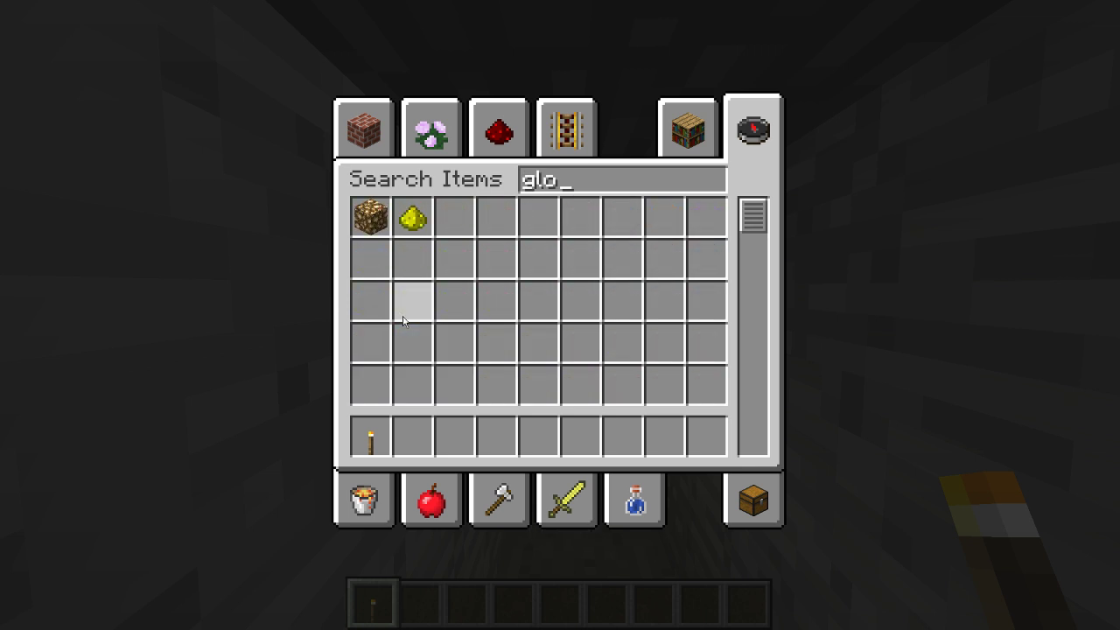
pyautogui.click(371, 219)
pyautogui.click(412, 436)
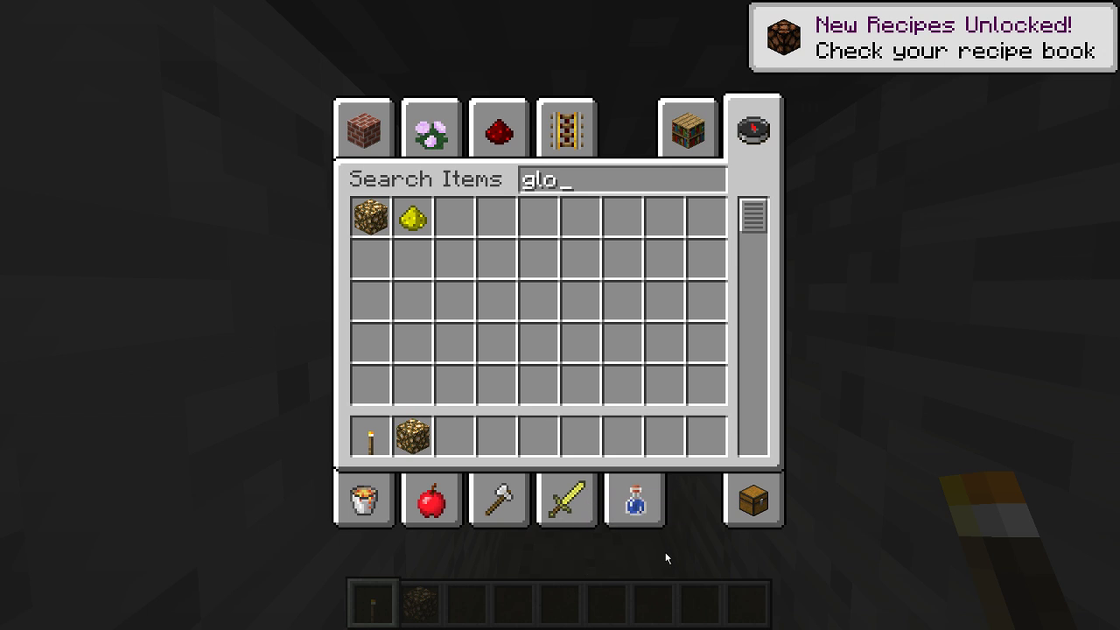
pyautogui.write('3')
pyautogui.press('Escape')
# - Compare the tunnel's lighting with an empty hand and with the torch held while walking forward
pyautogui.press('3')
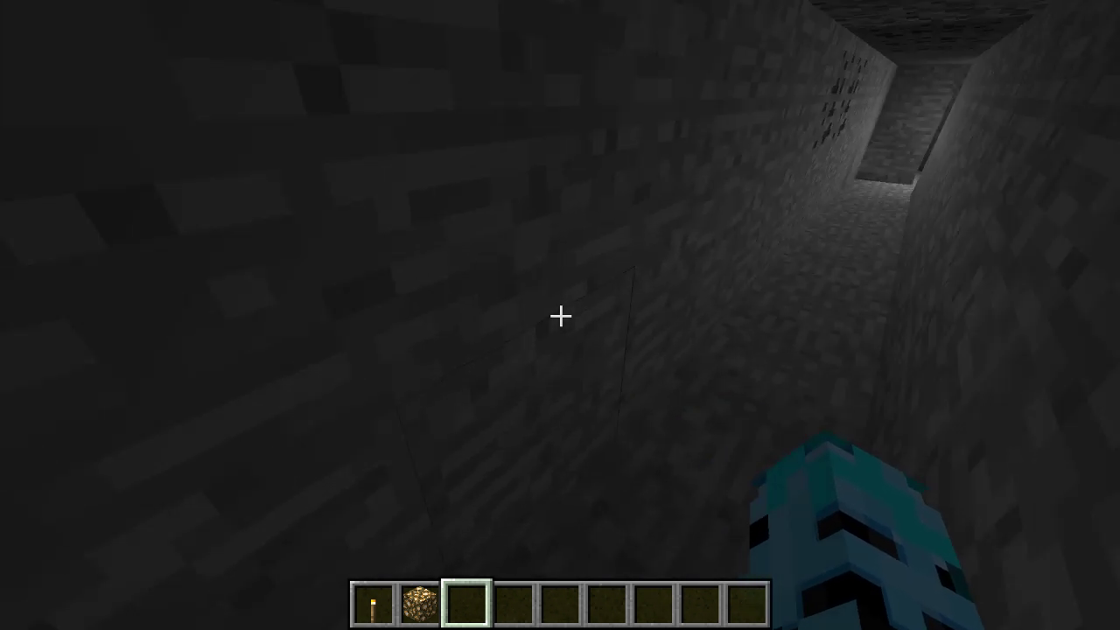
pyautogui.press('1')
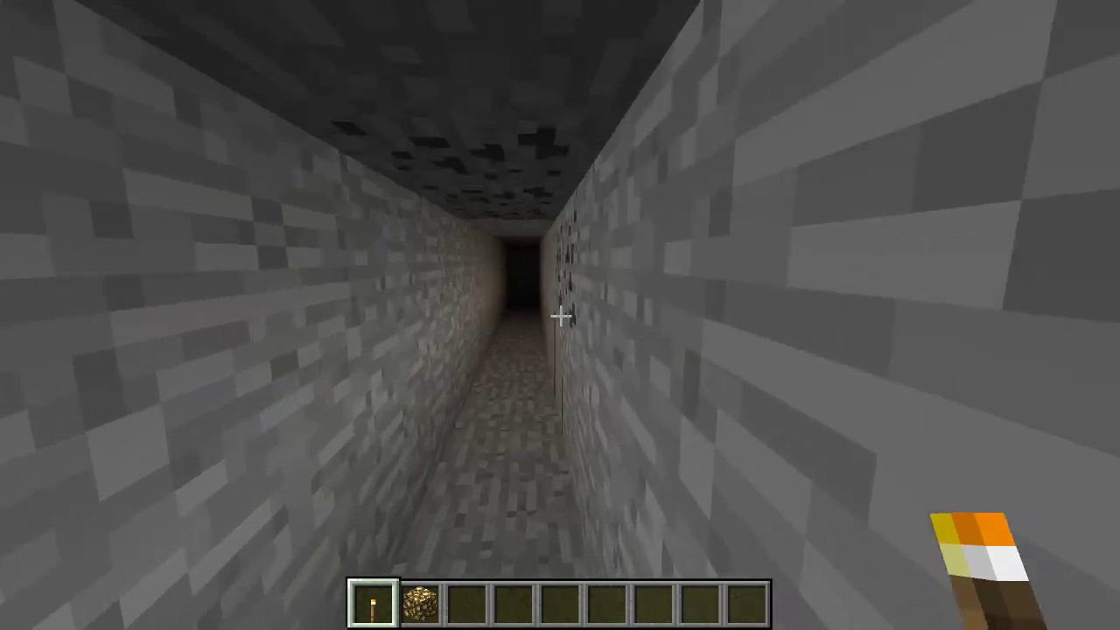
pyautogui.press('w')
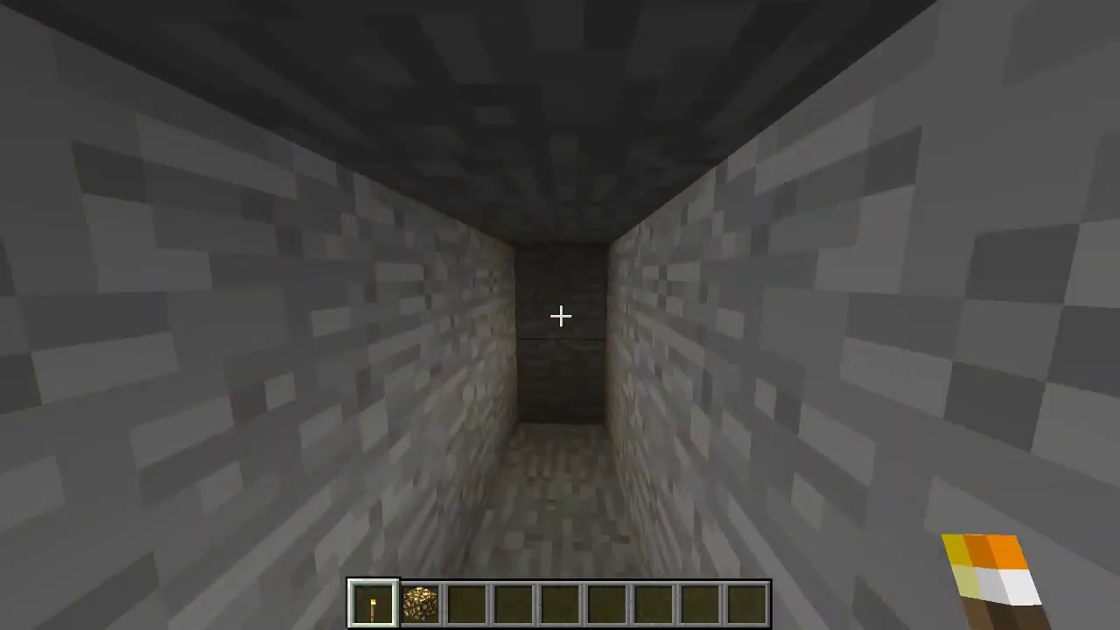
# - Hold the glowstone and break through the stone and dirt at the end of the tunnel while moving forward
pyautogui.press('2')
pyautogui.click(560, 316)
pyautogui.click(560, 315)
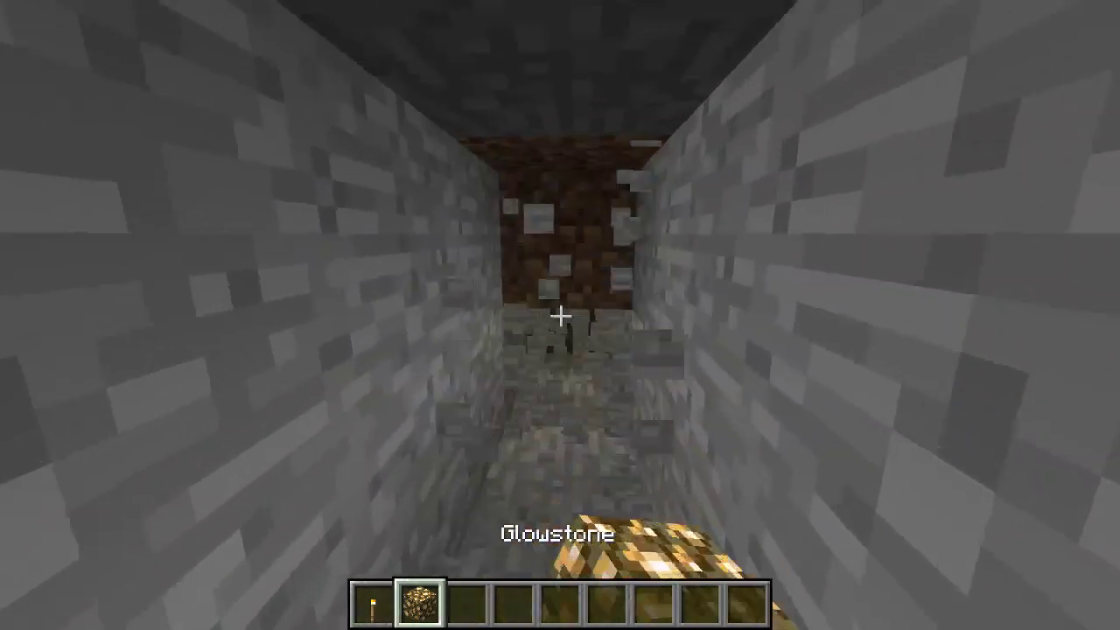
pyautogui.click(559, 316)
pyautogui.click(560, 316)
pyautogui.press('w')
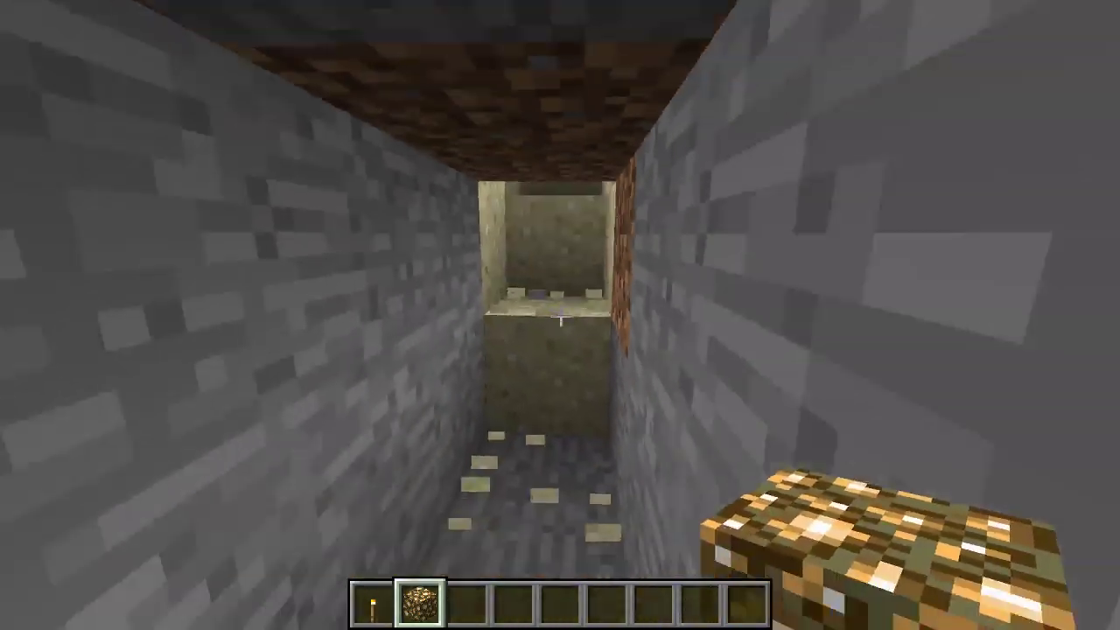
# - Place a glowstone block at the newly dug end of the tunnel and back away from it
pyautogui.press('s')
pyautogui.press('w')
pyautogui.rightClick(560, 316)
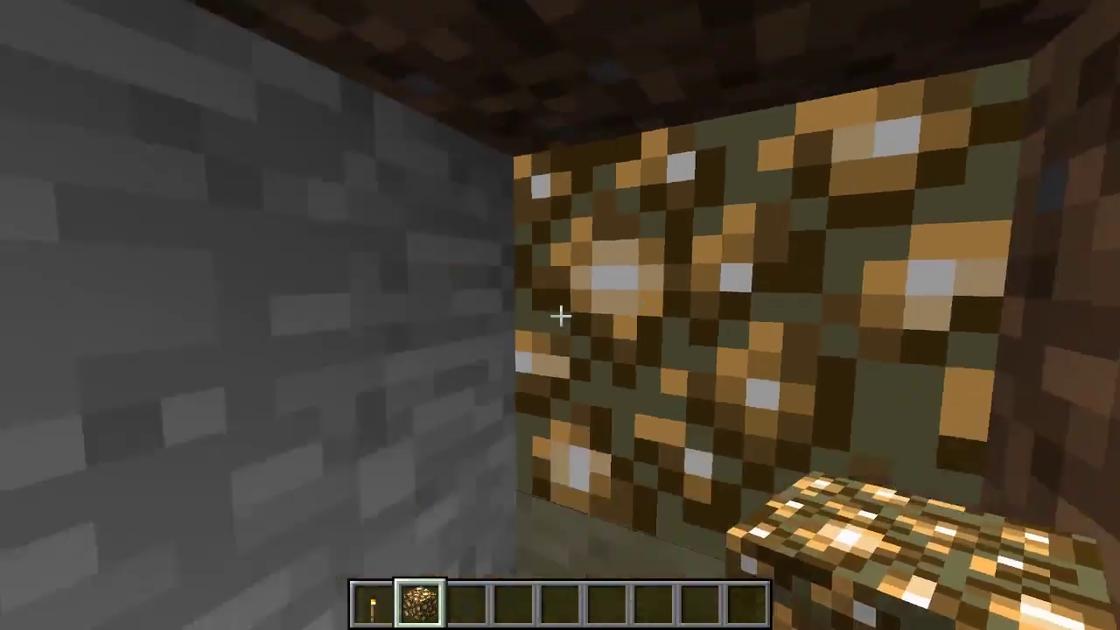
pyautogui.press('s')
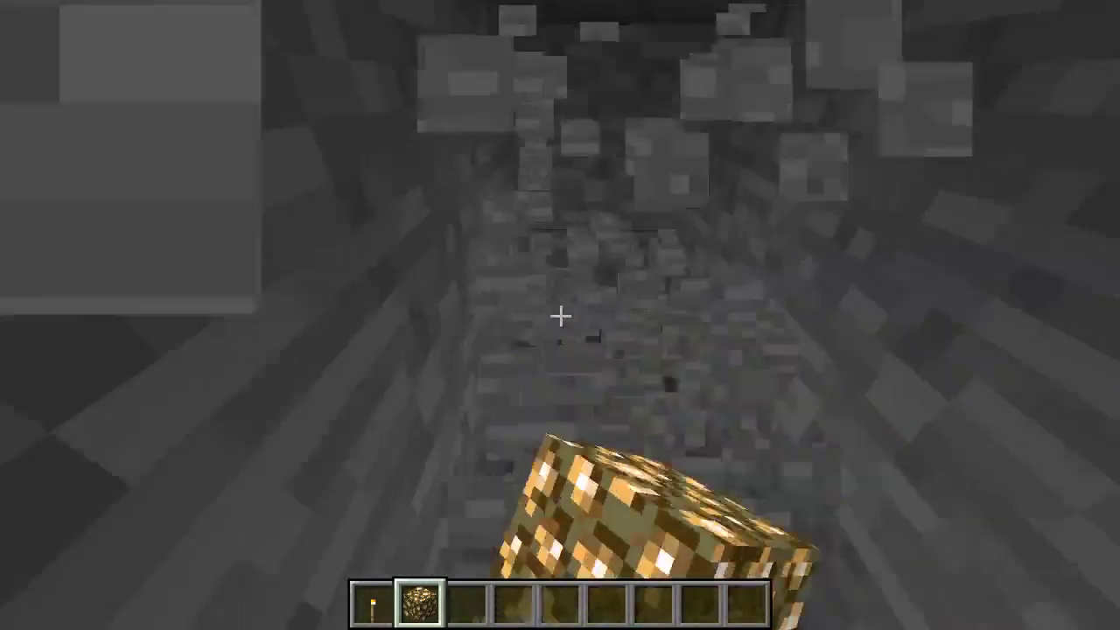
# - Alternate between the torch, the glowstone and an empty hand to compare how each lights the tunnel
pyautogui.press('1')
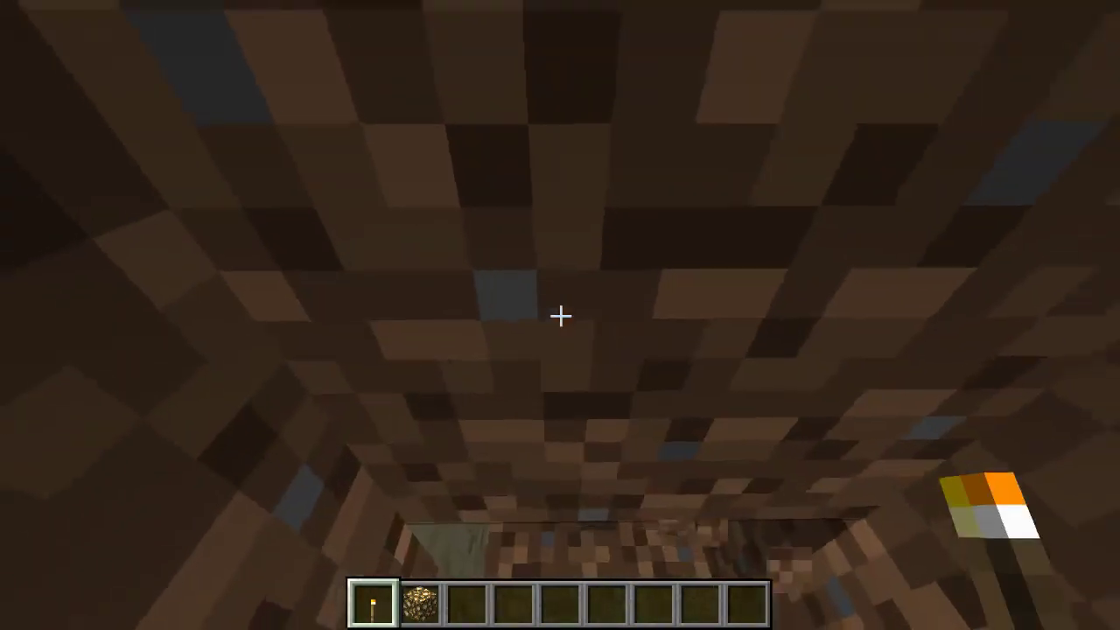
pyautogui.press('s')
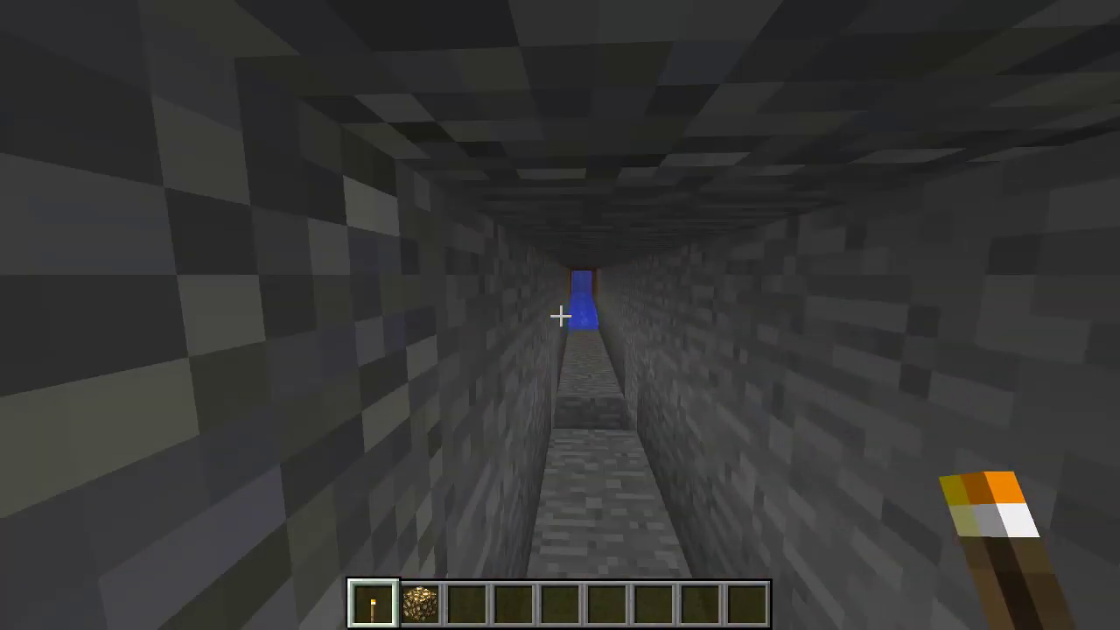
pyautogui.press('3')
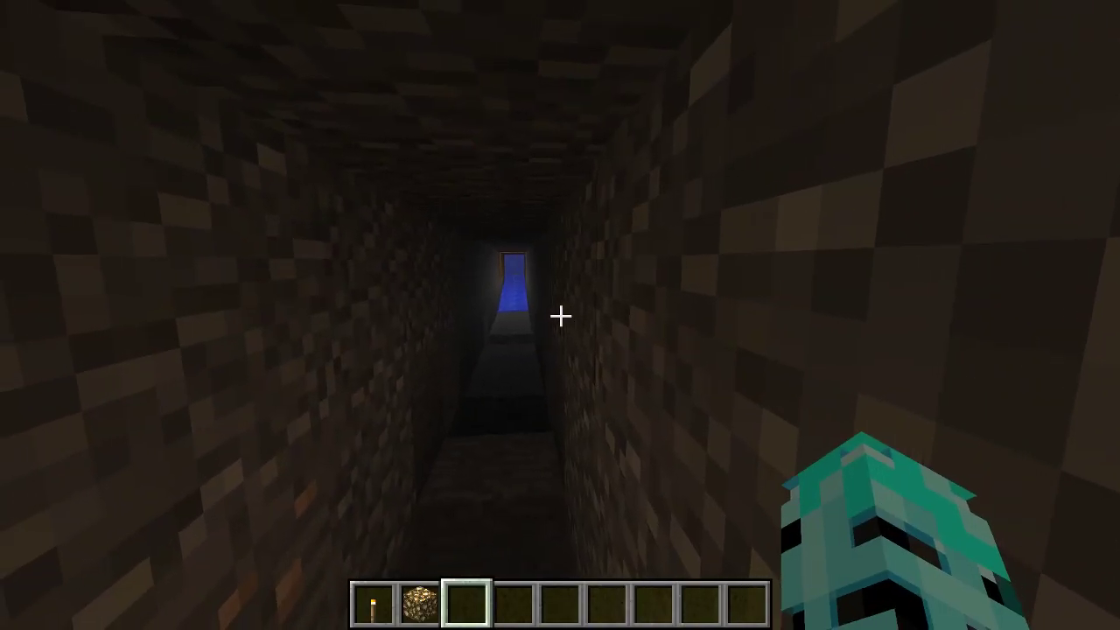
pyautogui.press('2')
pyautogui.press('1')
pyautogui.press('3')
pyautogui.press('2')
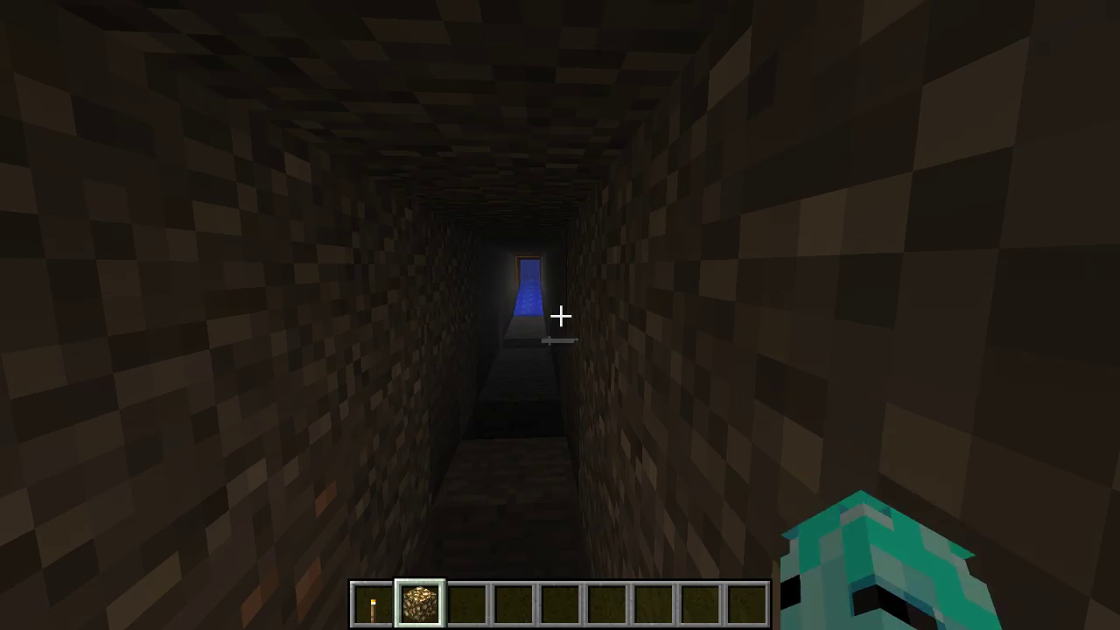
pyautogui.press('1')
pyautogui.press('2')
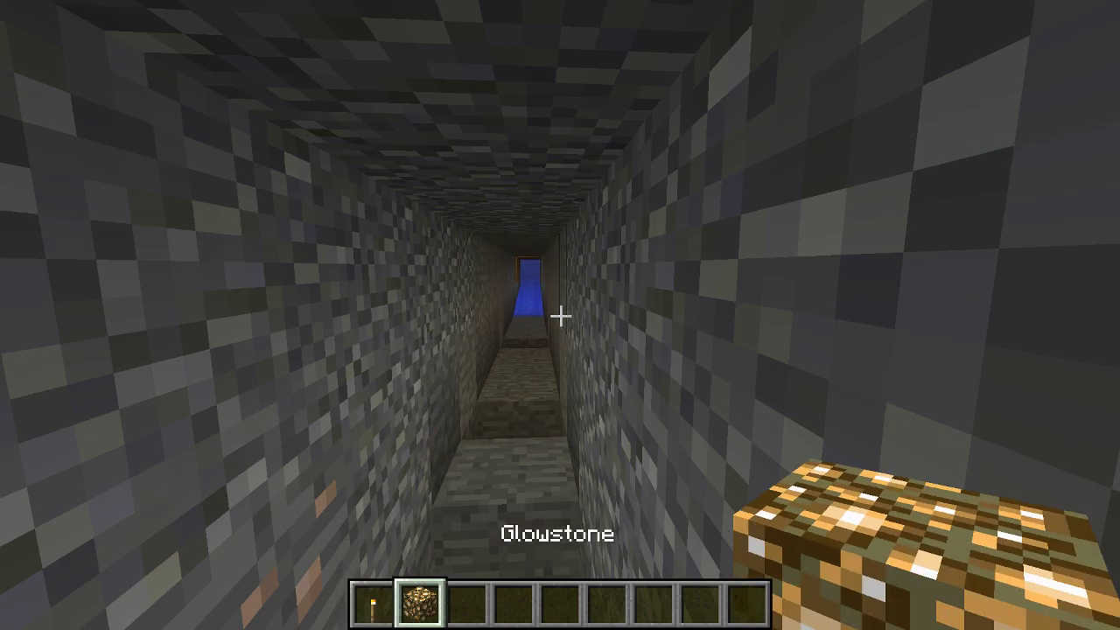
pyautogui.press('1')
pyautogui.press('2')
pyautogui.press('1')
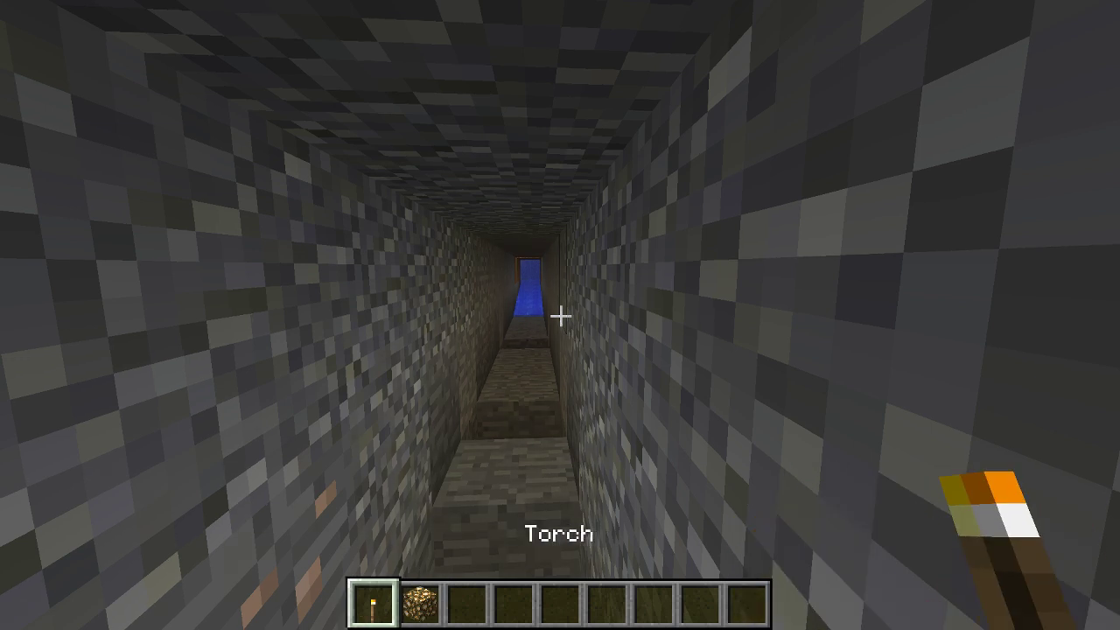
# - Compare the glowstone and torch lighting once more, then walk forward through the tunnel with an empty hand
pyautogui.press('2')
pyautogui.press('1')
pyautogui.press('2')
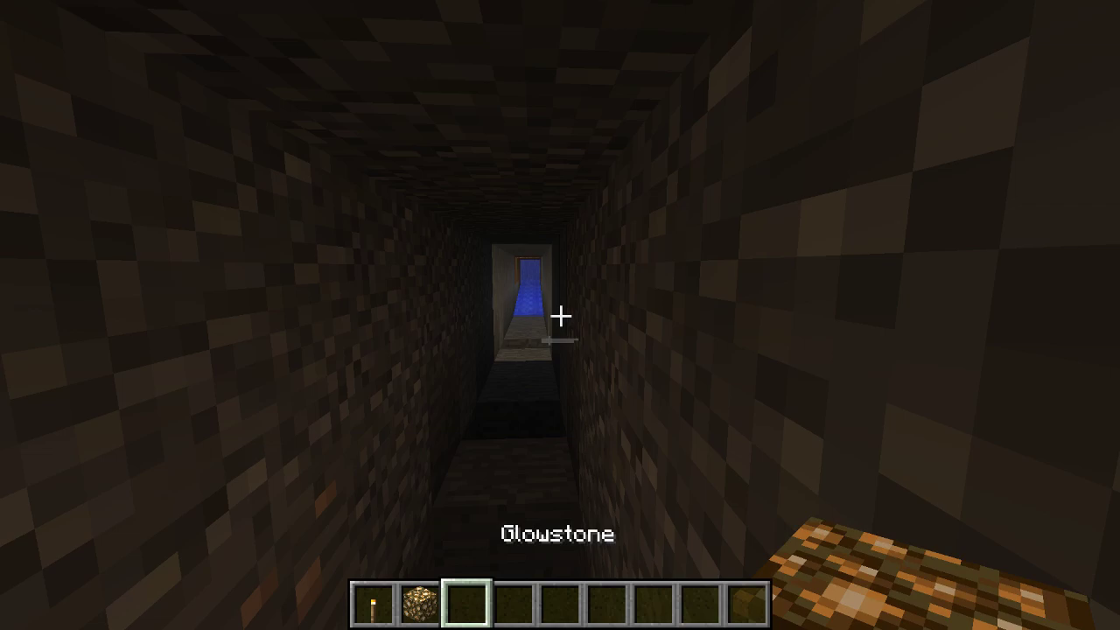
pyautogui.press('3')
pyautogui.press('w')
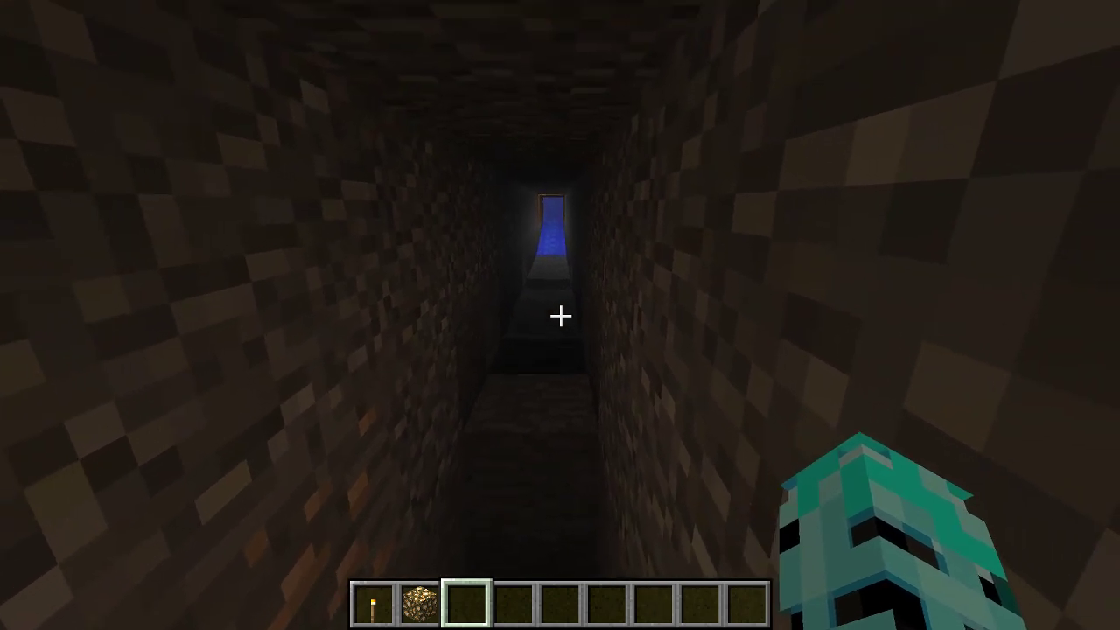
# - Save and leave the Creative world, and quit Minecraft to the desktop
pyautogui.press('Escape')
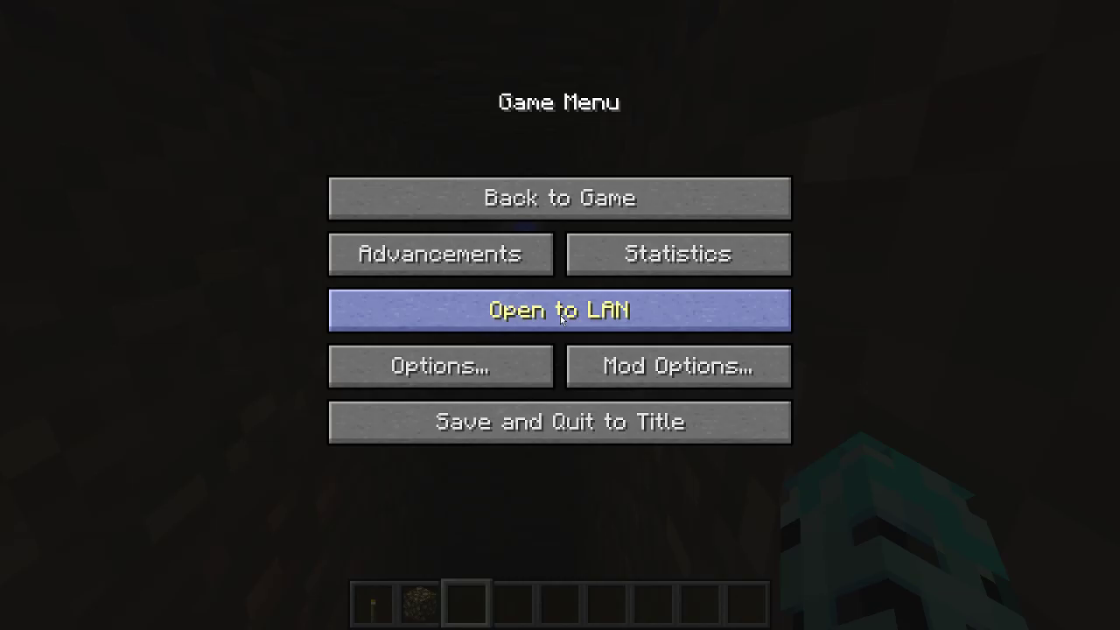
pyautogui.click(563, 420)
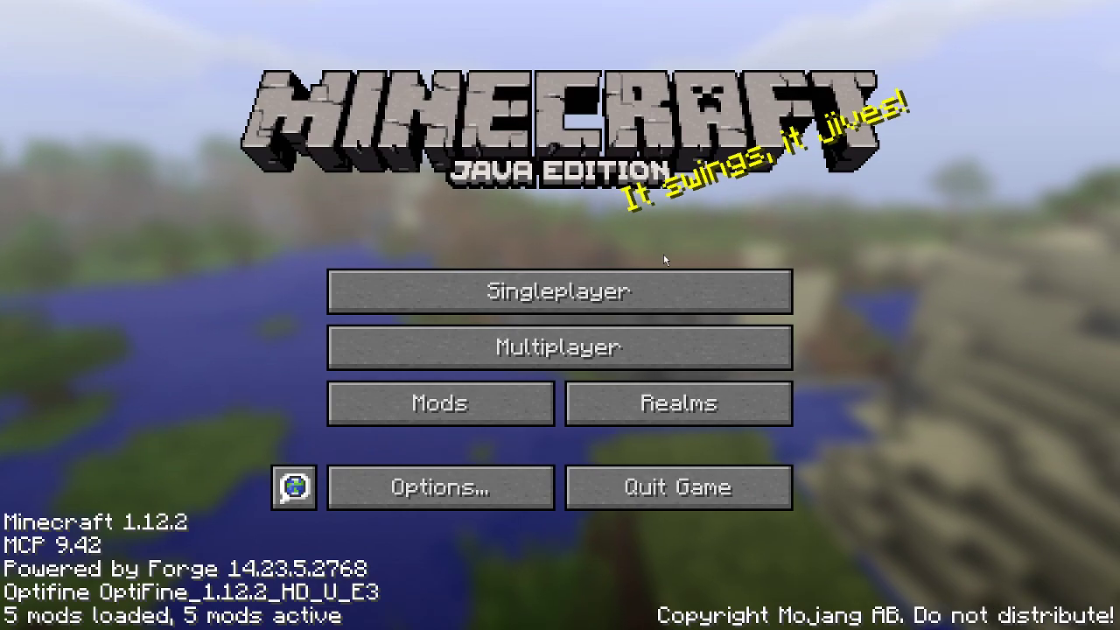
pyautogui.click(648, 500)
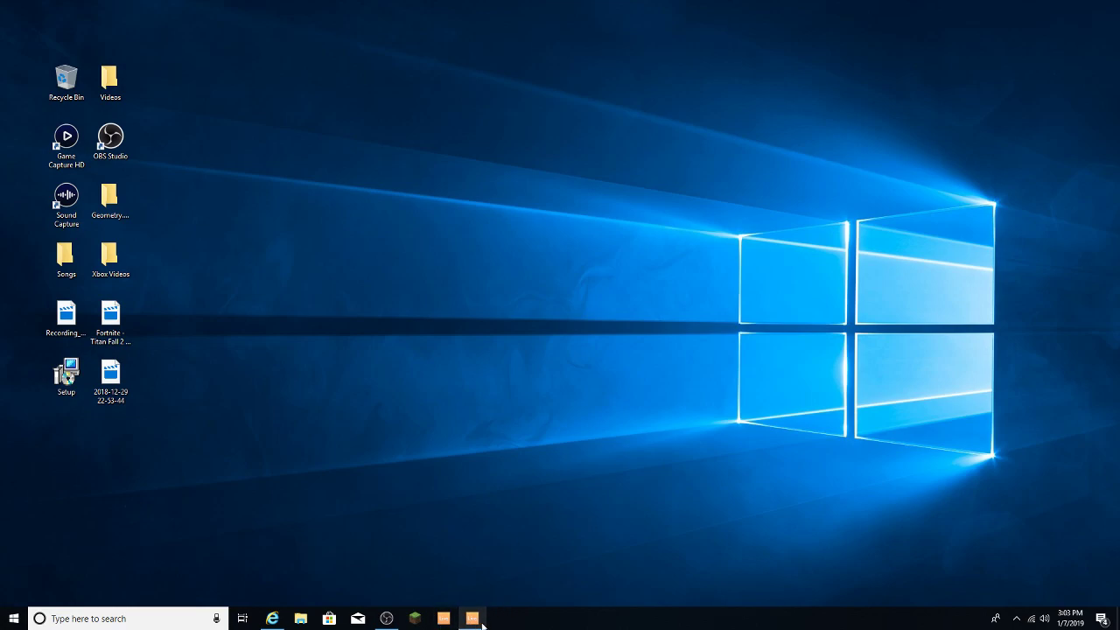
# - Switch to Ableton Live to show the Beam project's arrangement
pyautogui.click(471, 617)
pyautogui.click(714, 111)
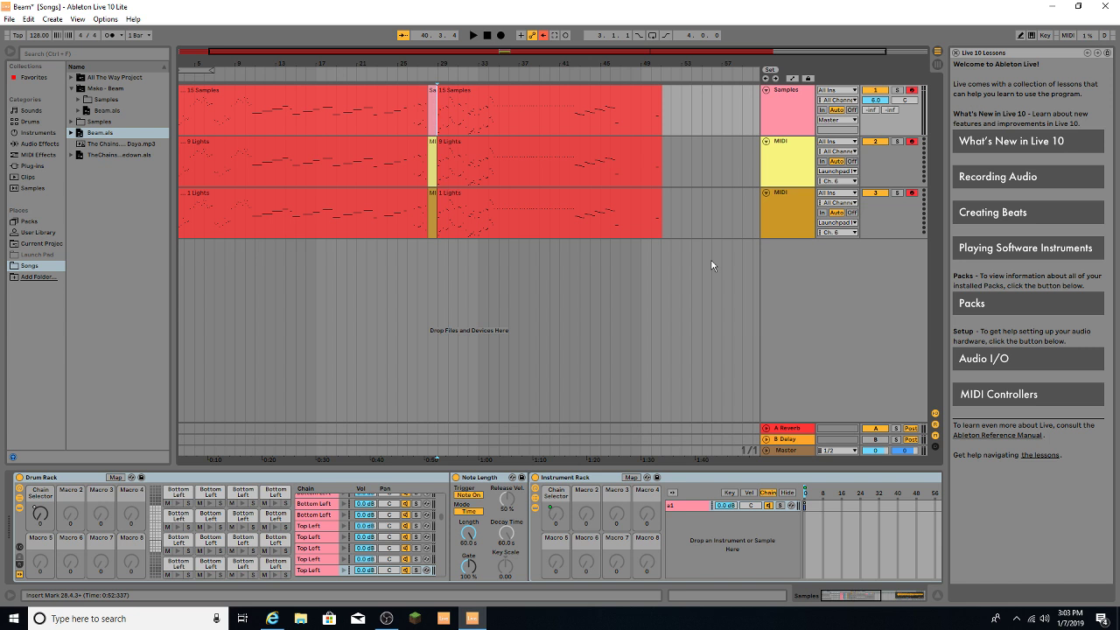
# - Switch to OBS, raise its window to expose the mixer, lower Mic/Aux to -inf dB, and move the window out of the way
pyautogui.click(385, 619)
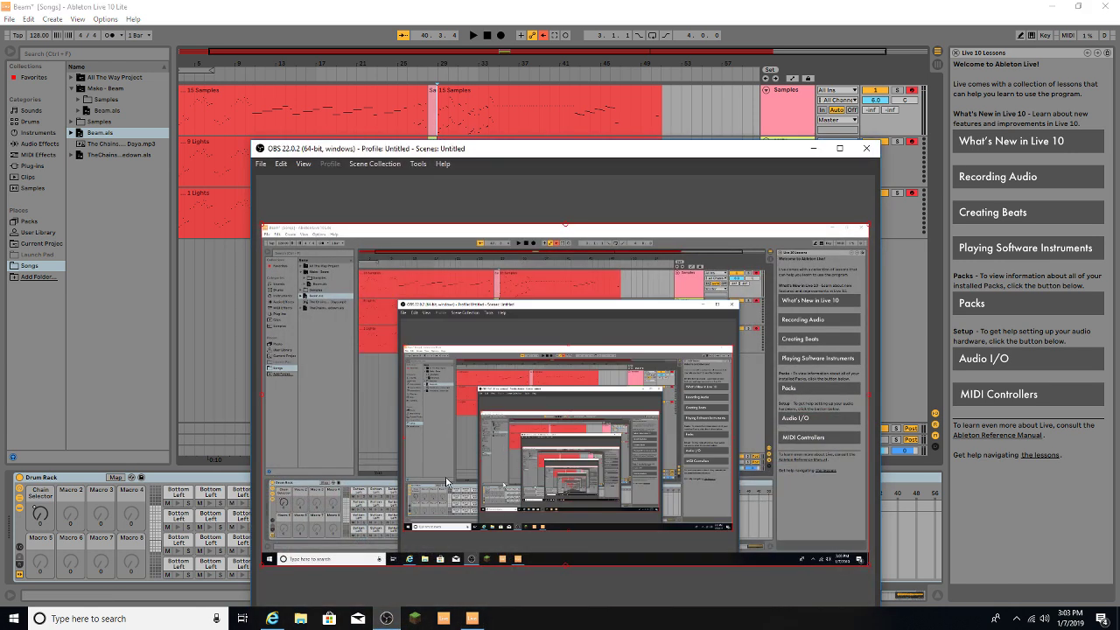
pyautogui.moveTo(605, 153); pyautogui.dragTo(599, 63)
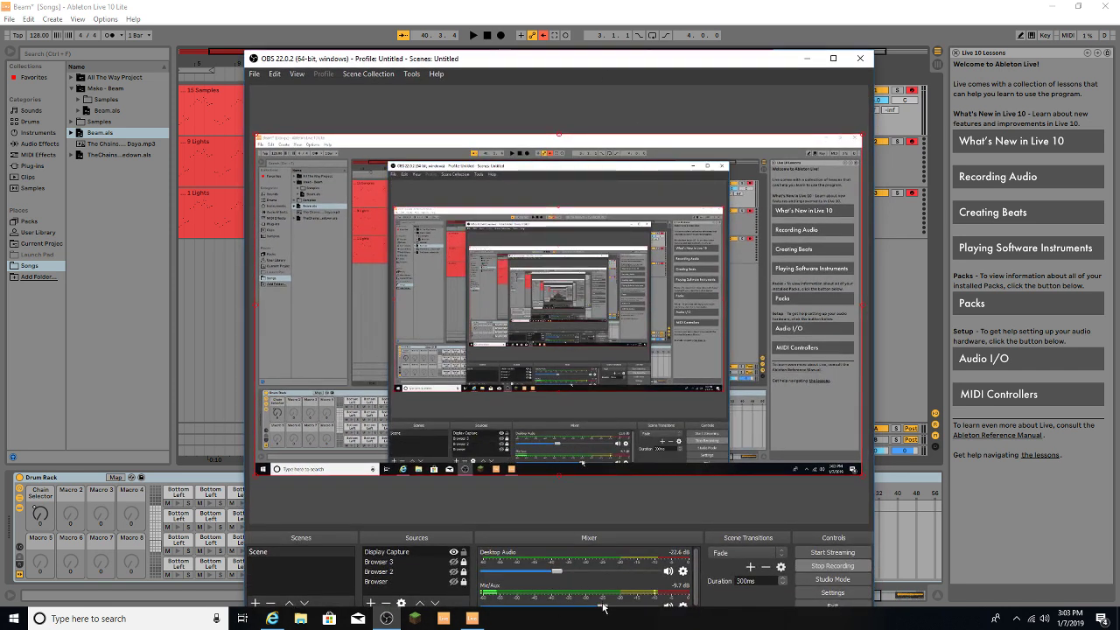
pyautogui.moveTo(599, 608); pyautogui.dragTo(484, 606)
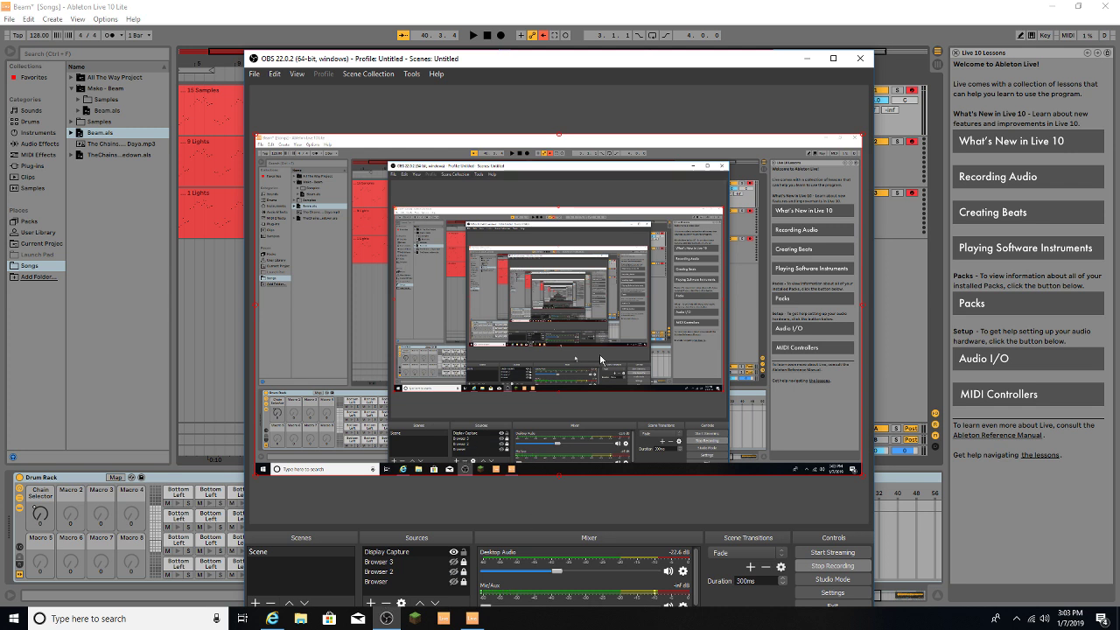
pyautogui.moveTo(567, 63); pyautogui.dragTo(535, 628)
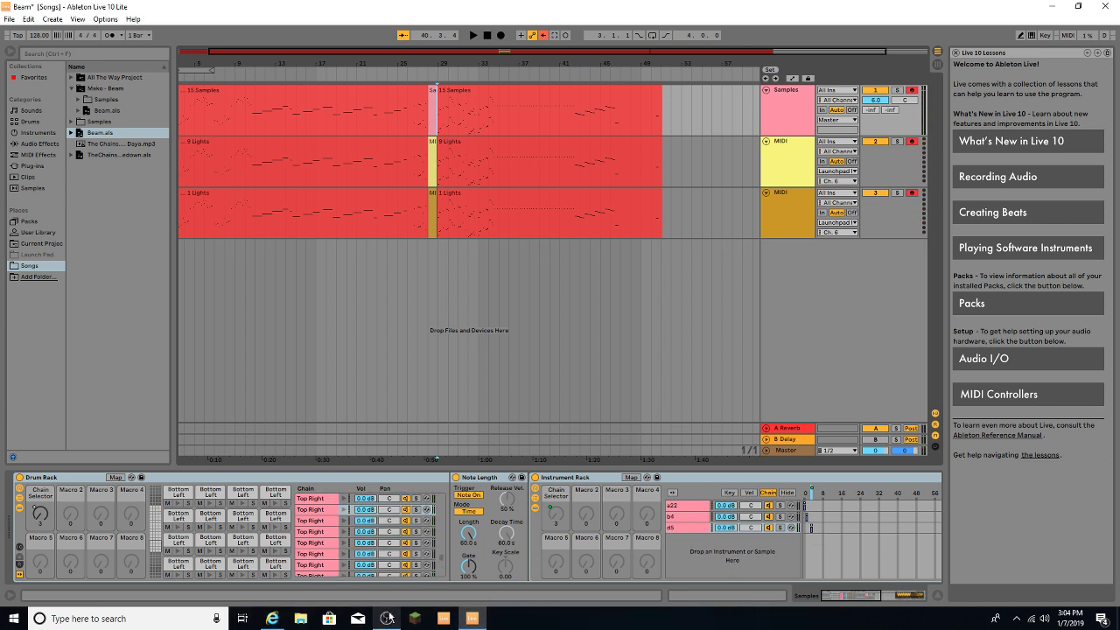
# - Restore the Ableton Live window to a smaller size and move it towards the desktop's right side
pyautogui.moveTo(386, 617)
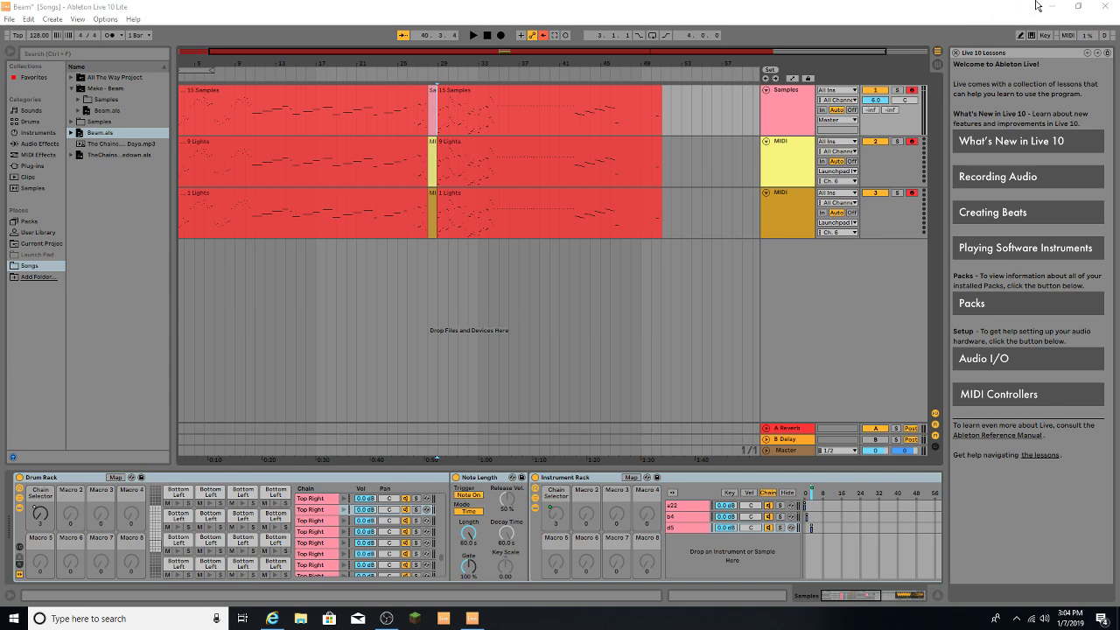
pyautogui.click(1078, 6)
pyautogui.moveTo(890, 57); pyautogui.dragTo(1087, 105)
# - Dock the Windows taskbar along the top edge of the desktop
pyautogui.click(540, 519)
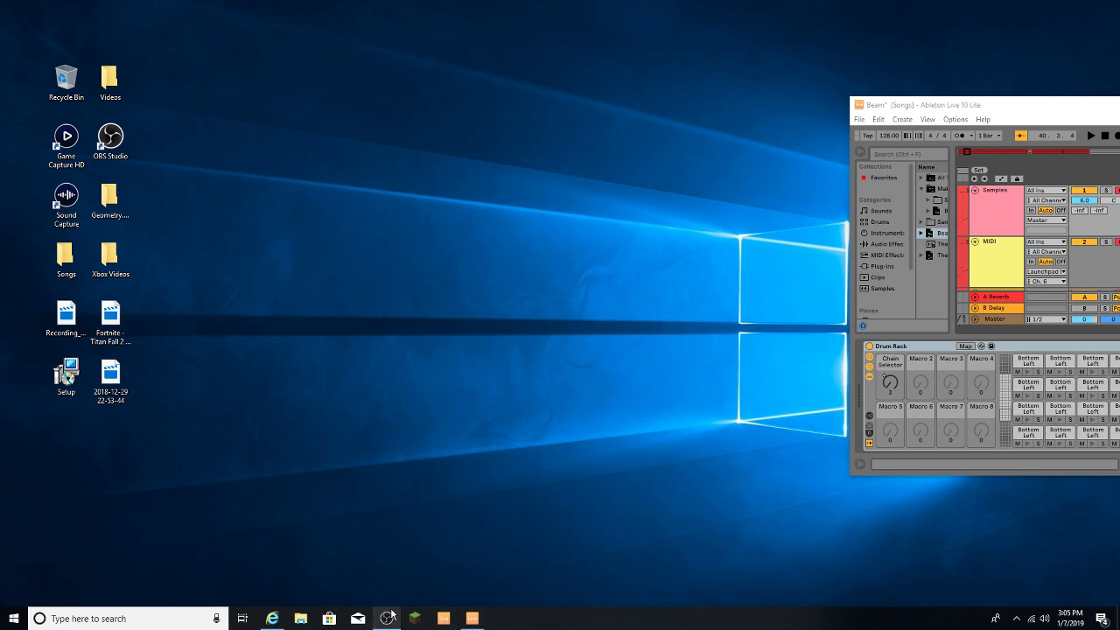
pyautogui.moveTo(390, 613)
pyautogui.moveTo(525, 617); pyautogui.dragTo(592, 190)
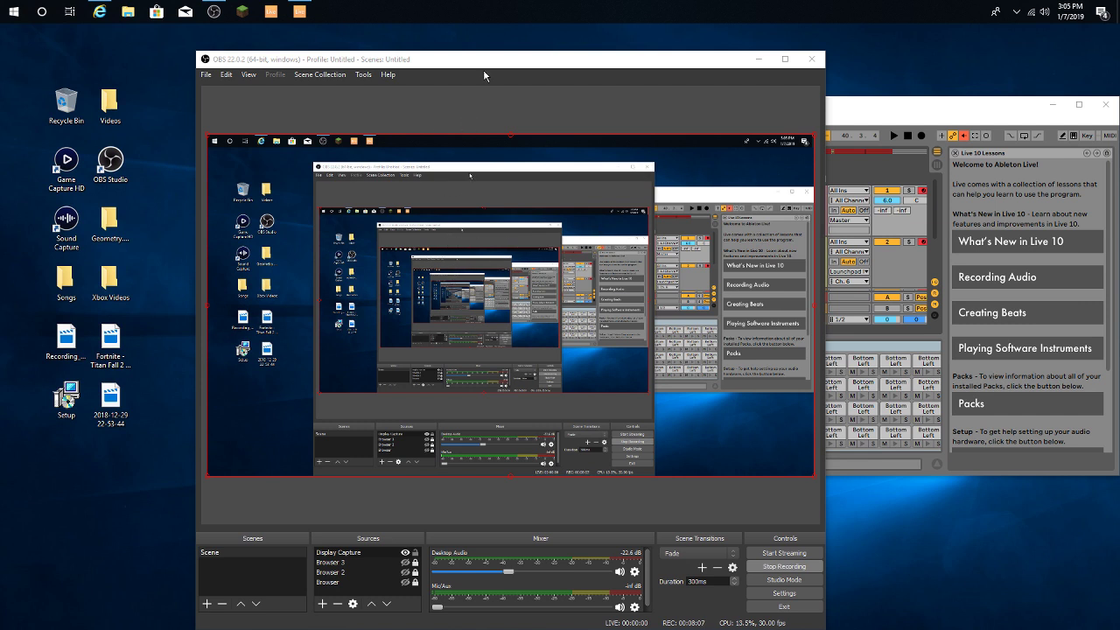
# - Reposition the OBS window so its mixer is fully on screen and raise the Mic/Aux volume to about -2 dB
pyautogui.moveTo(508, 58); pyautogui.dragTo(934, 227)
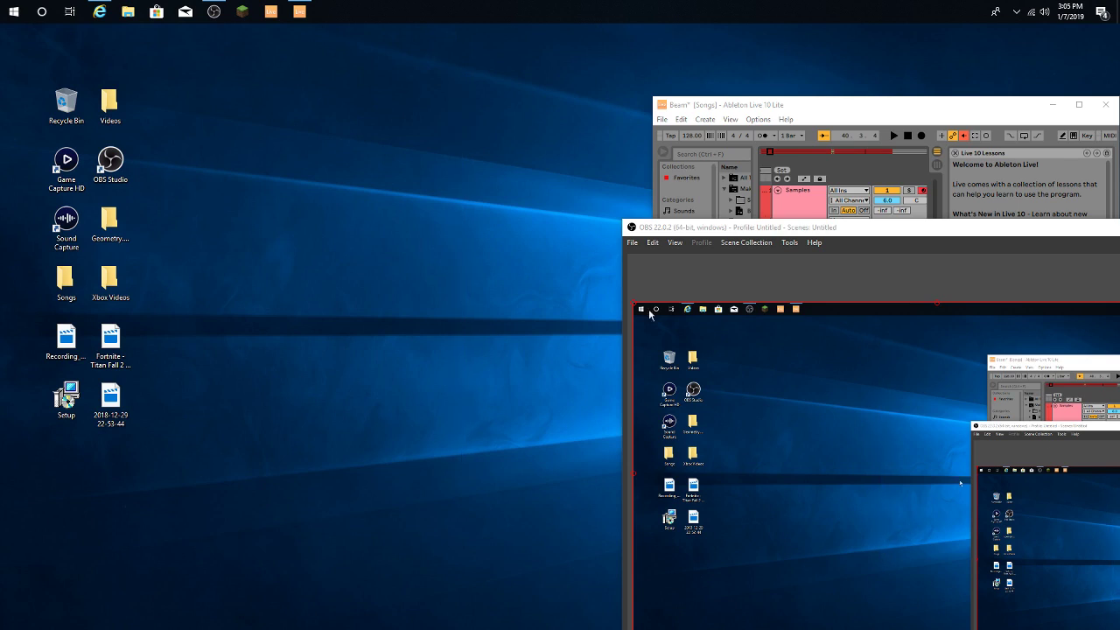
pyautogui.moveTo(812, 224); pyautogui.dragTo(393, 30)
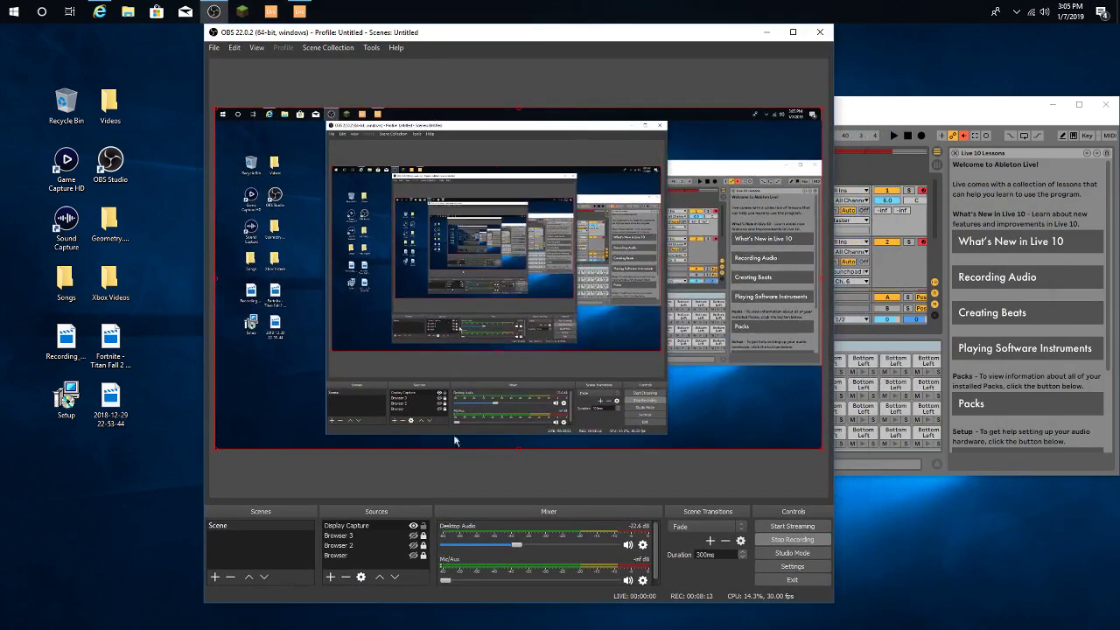
pyautogui.moveTo(446, 584); pyautogui.dragTo(603, 585)
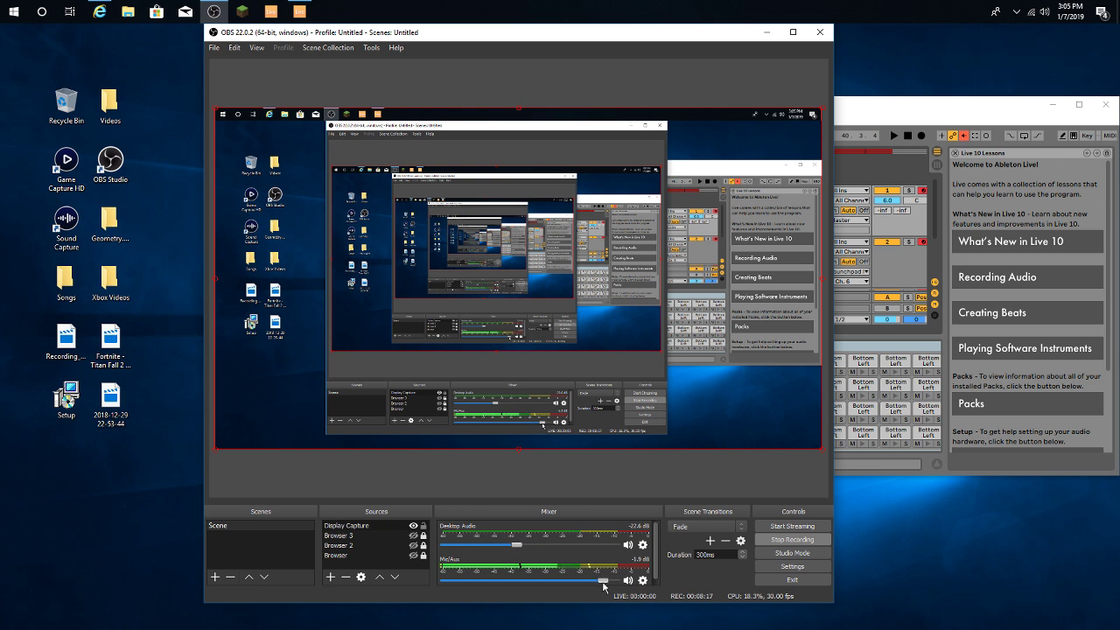